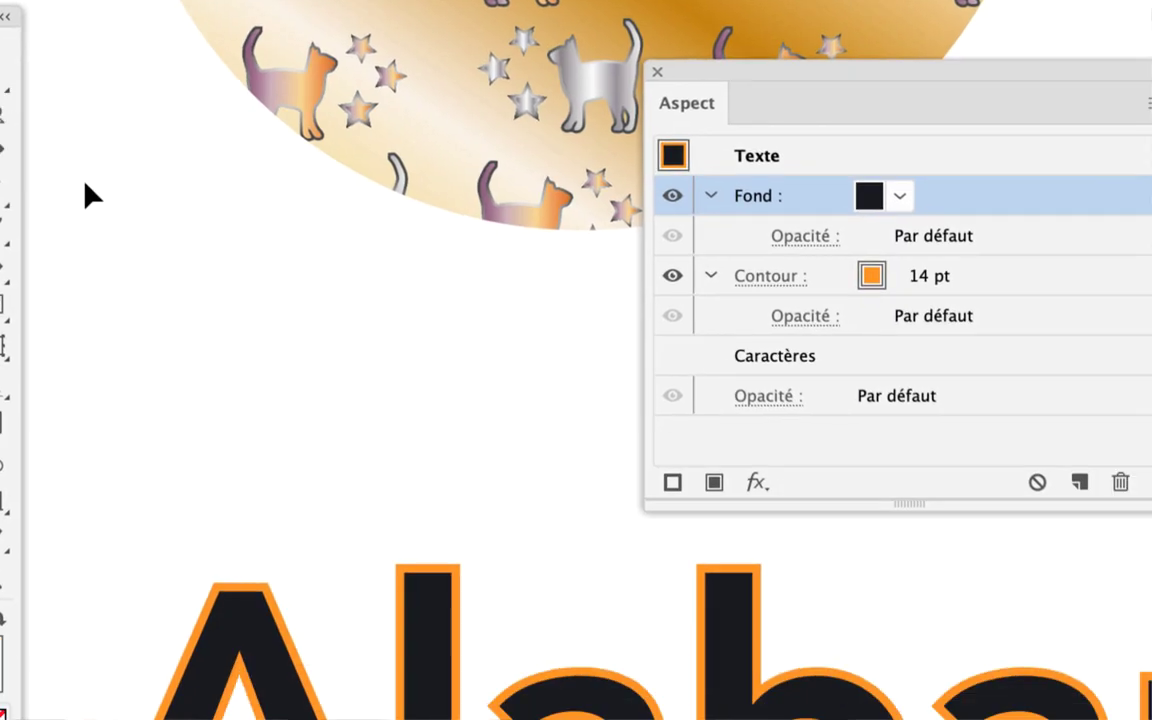
Try magenta, blue and cyan swatches as the Alabama text fill without settling on one.
left_click(175, 266)
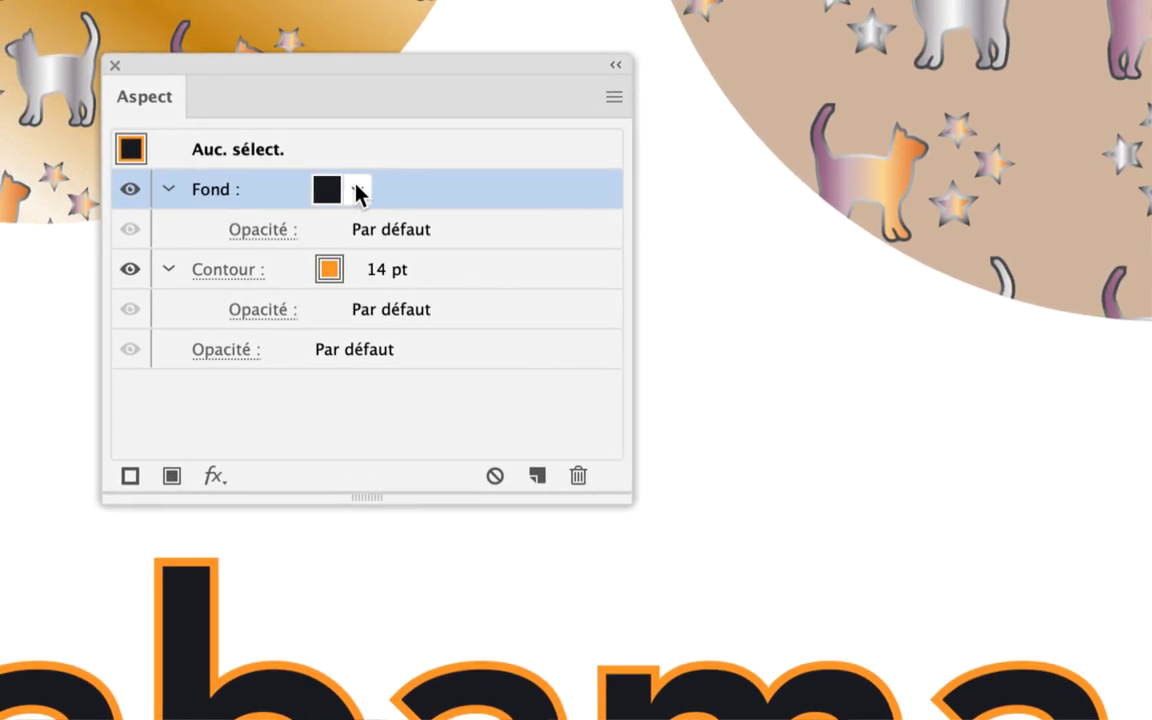
left_click(405, 138)
left_click(310, 207)
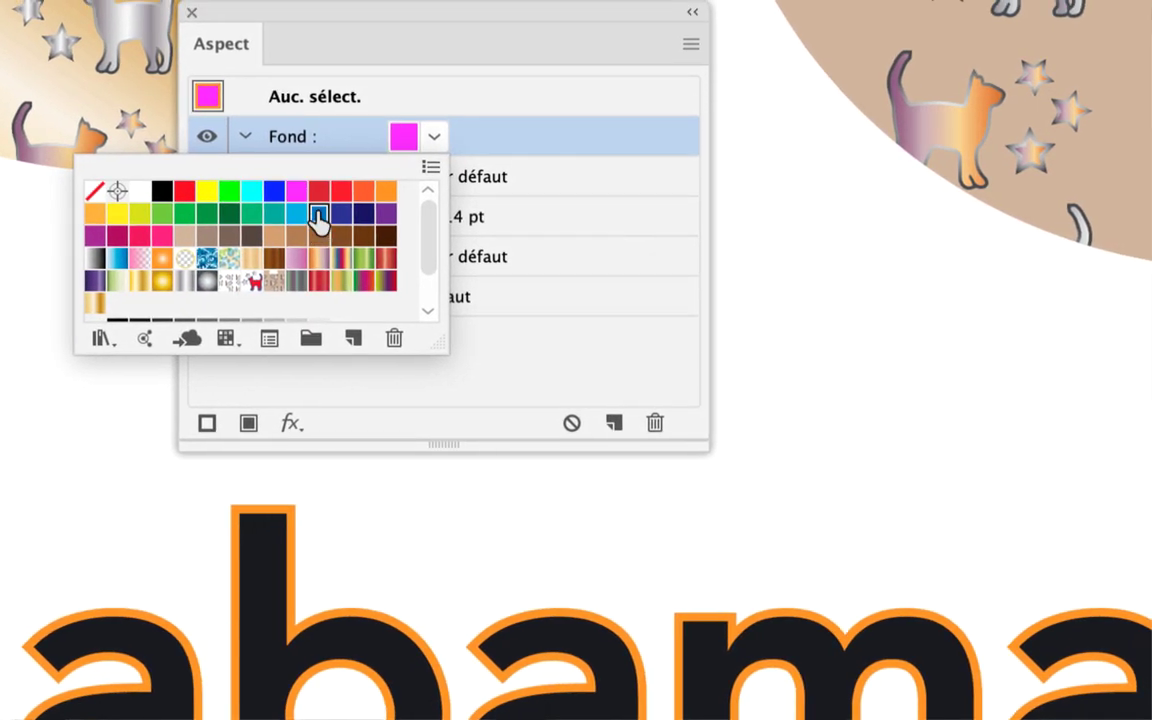
left_click(335, 227)
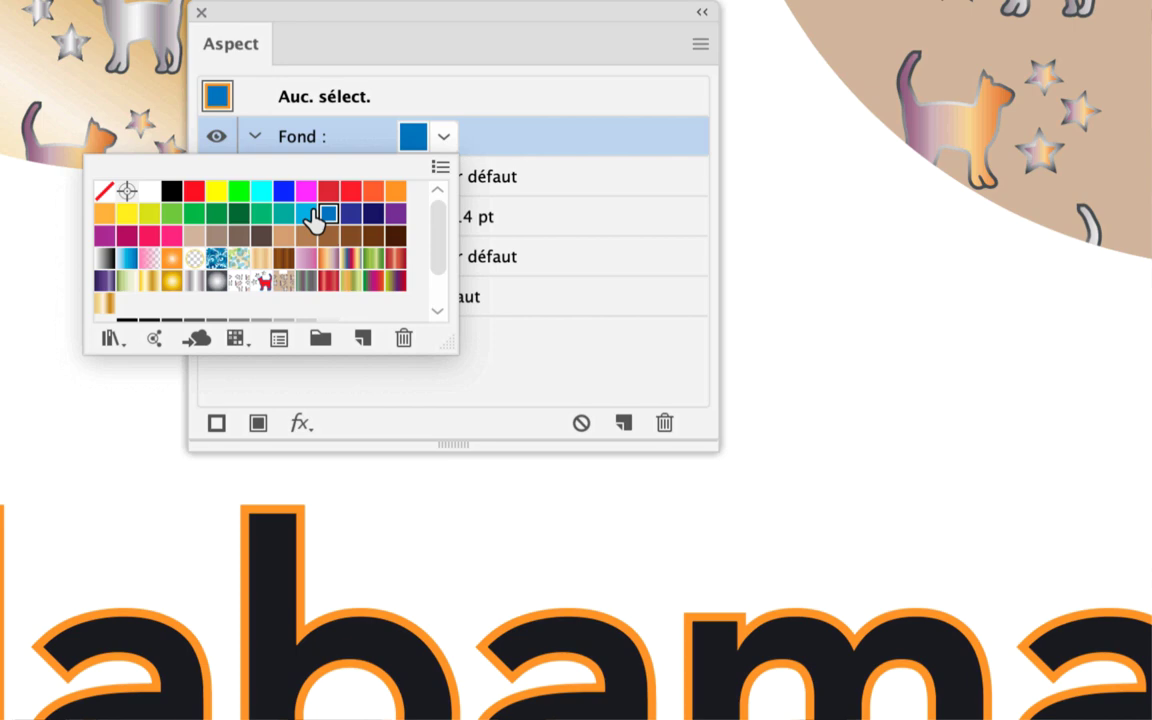
left_click(303, 210)
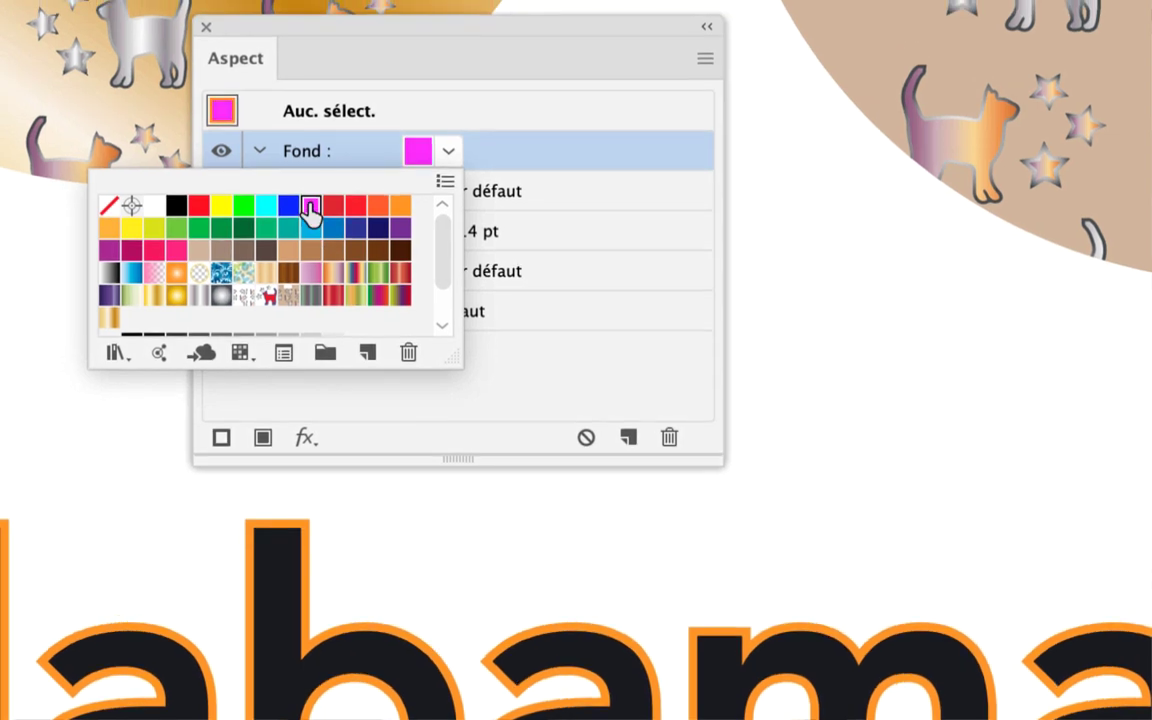
left_click(297, 210)
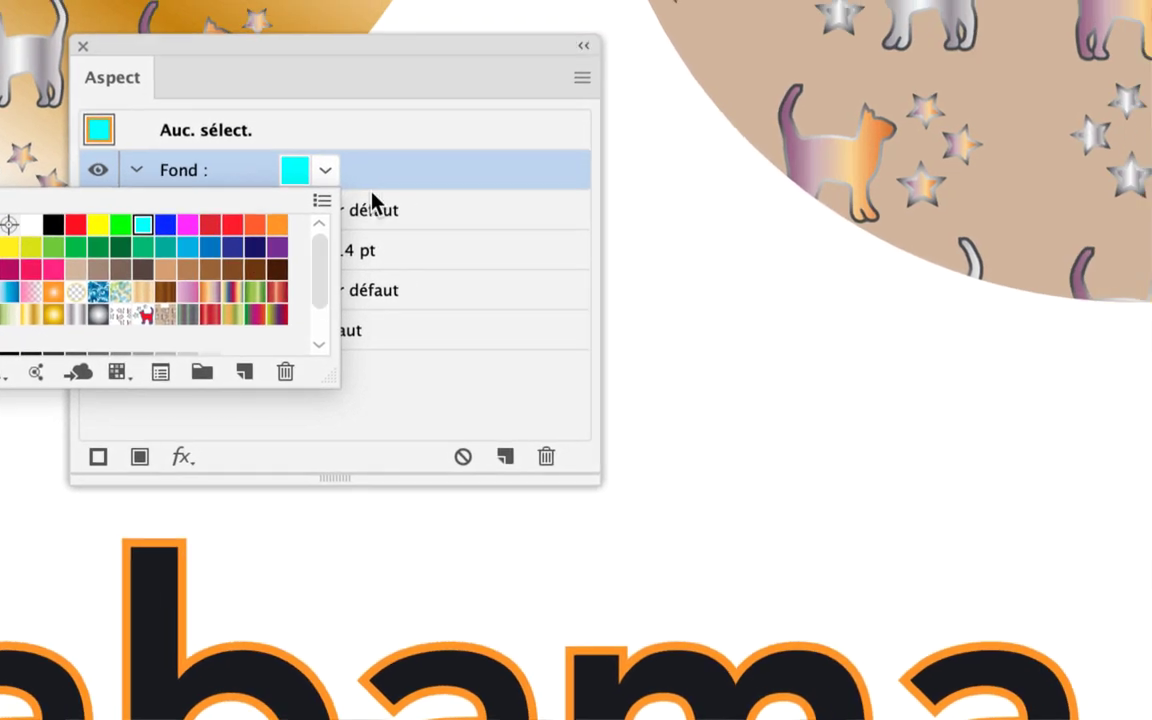
left_click(380, 194)
left_click(354, 188)
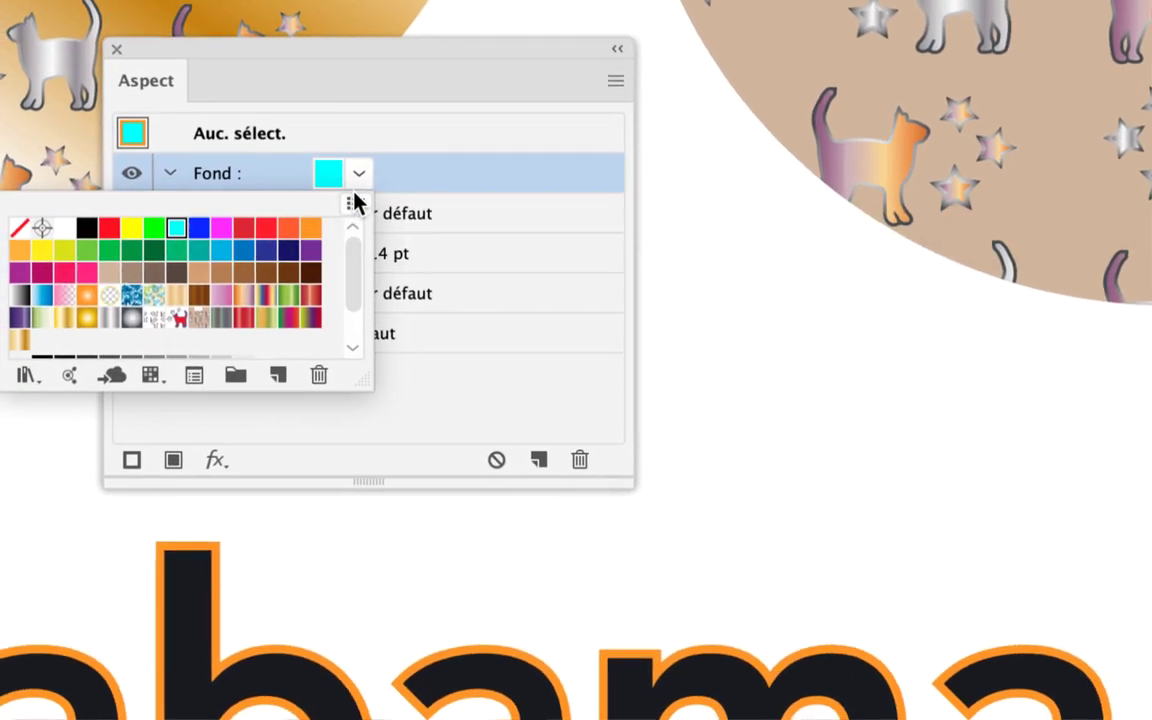
left_click(311, 212)
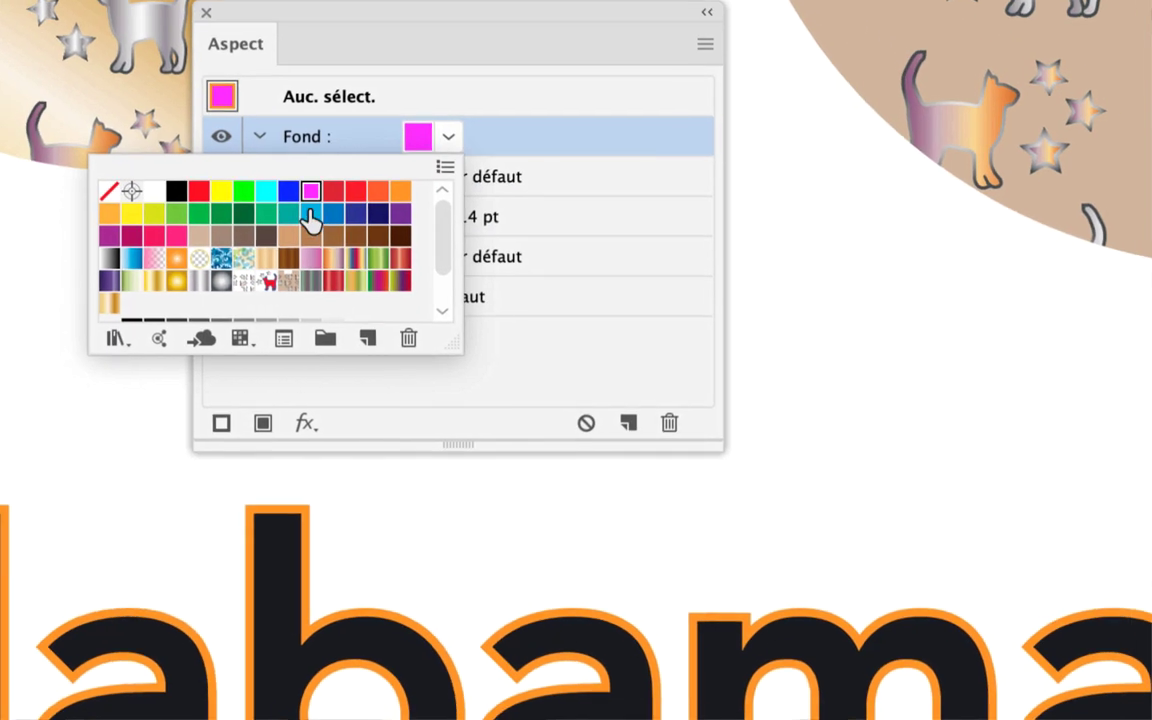
left_click(267, 200)
left_click(398, 197)
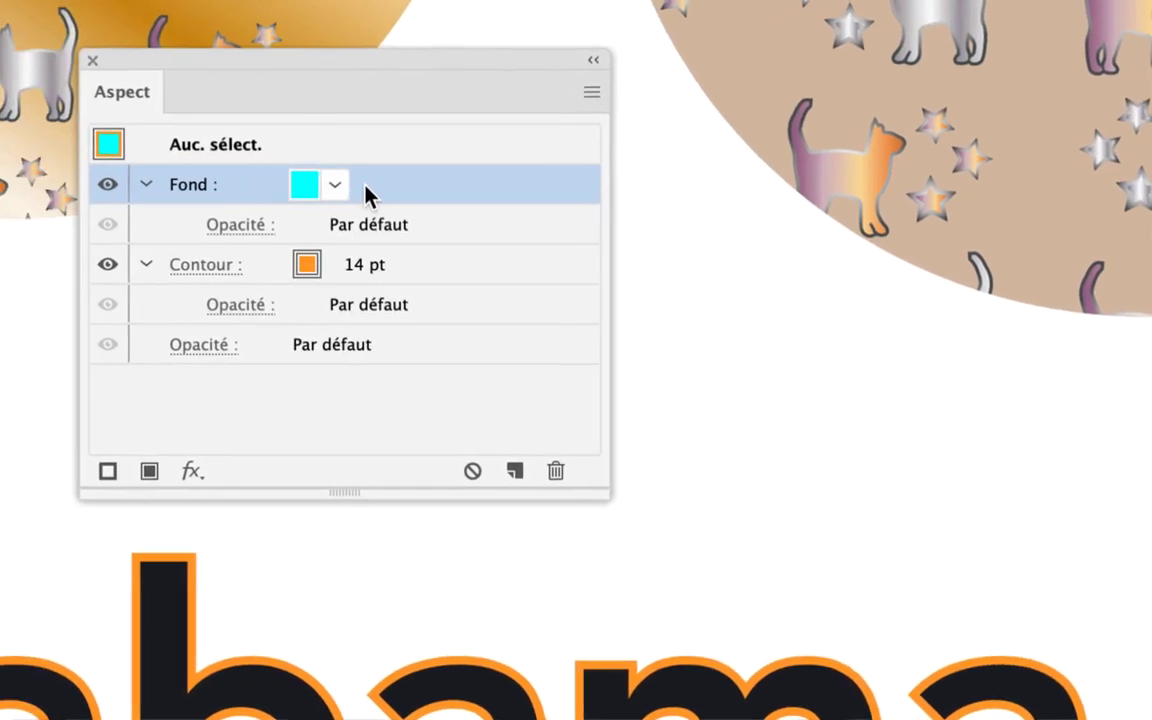
left_click(354, 188)
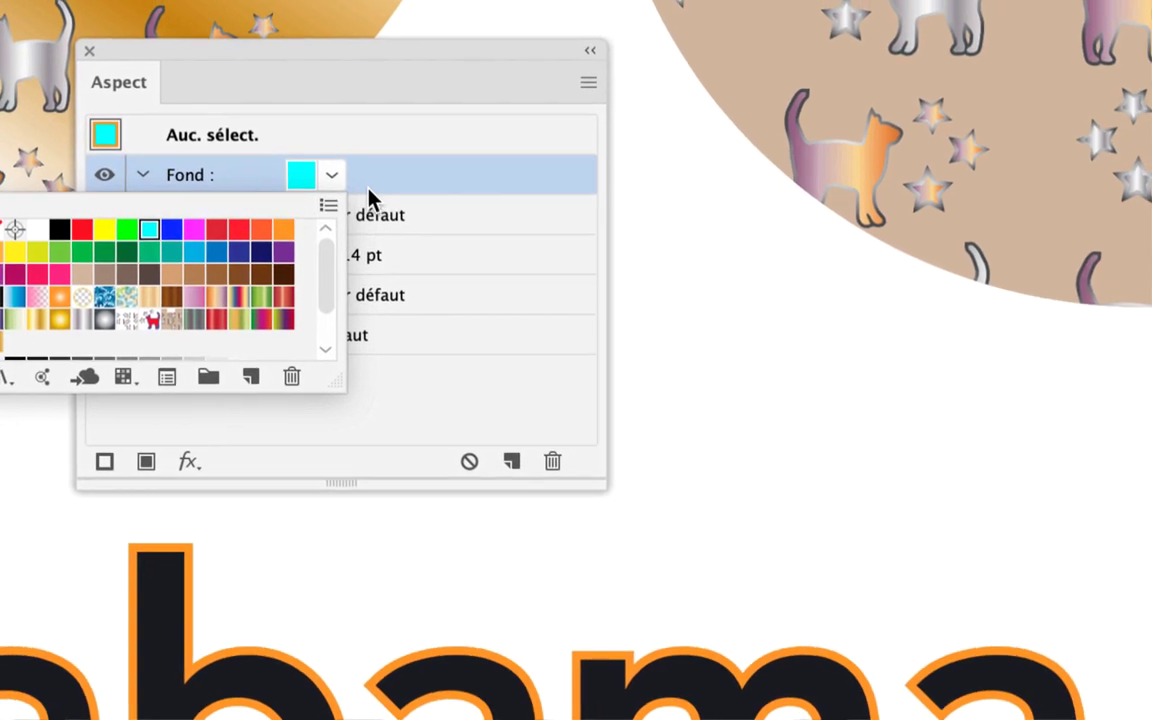
left_click(370, 195)
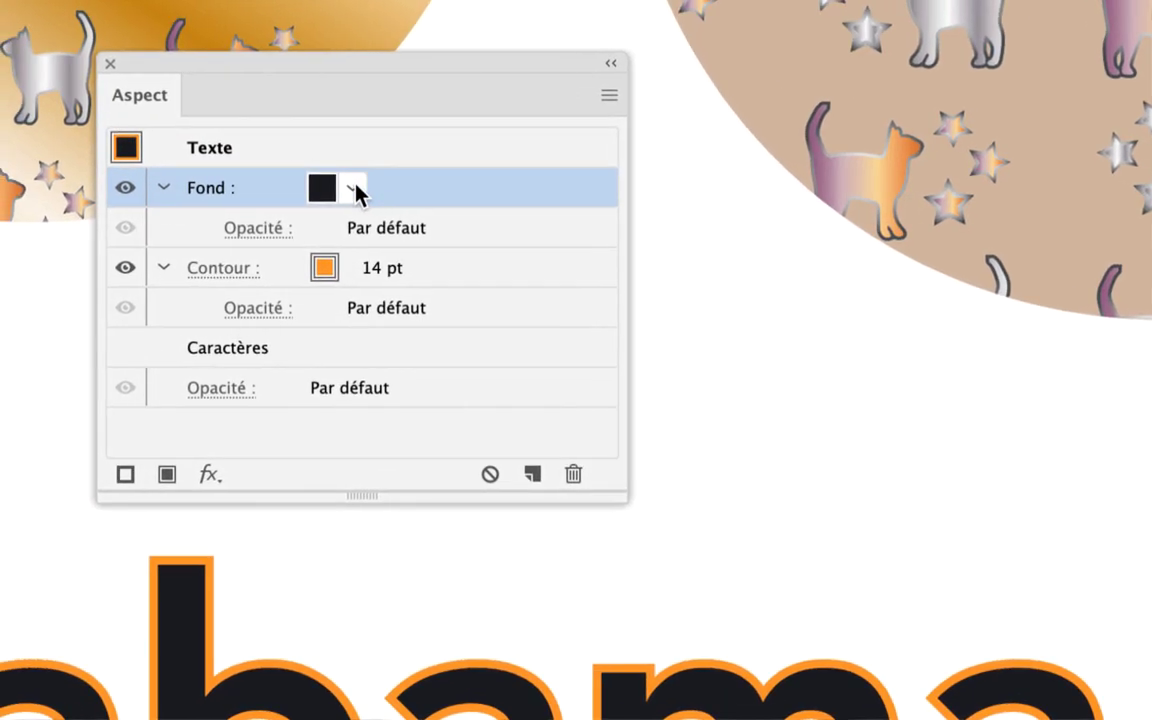
Set the Alabama text fill to the green swatch, passing through cyan and yellow-green.
left_click(352, 186)
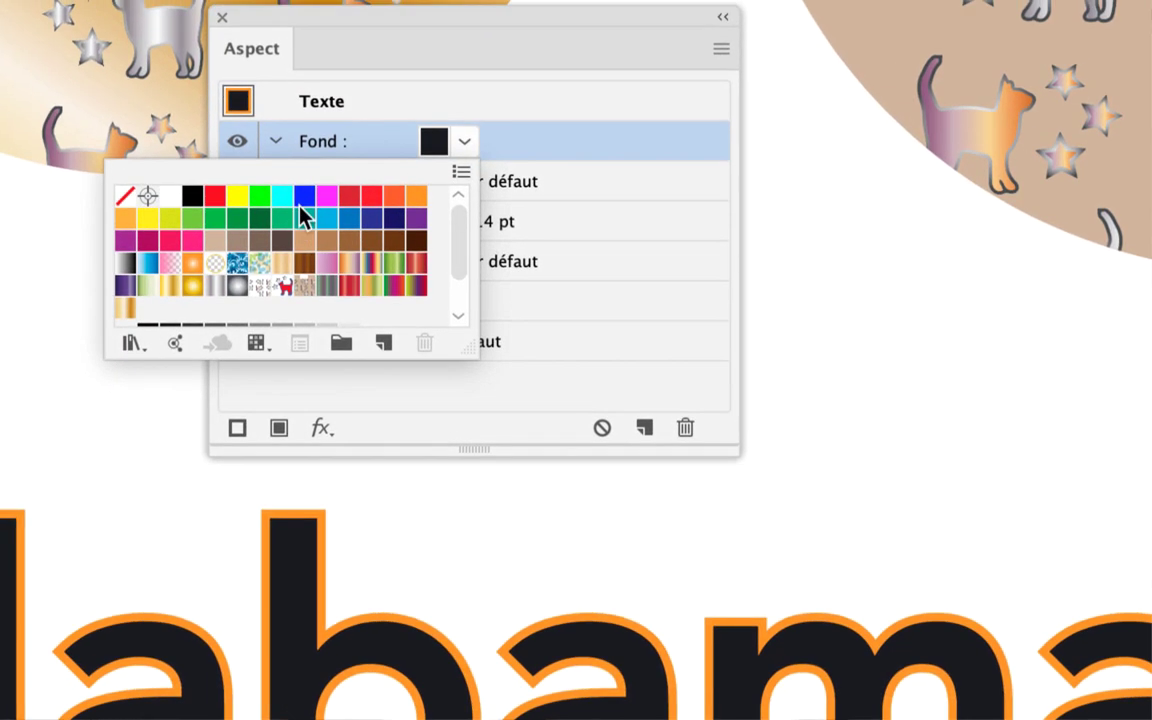
left_click(293, 205)
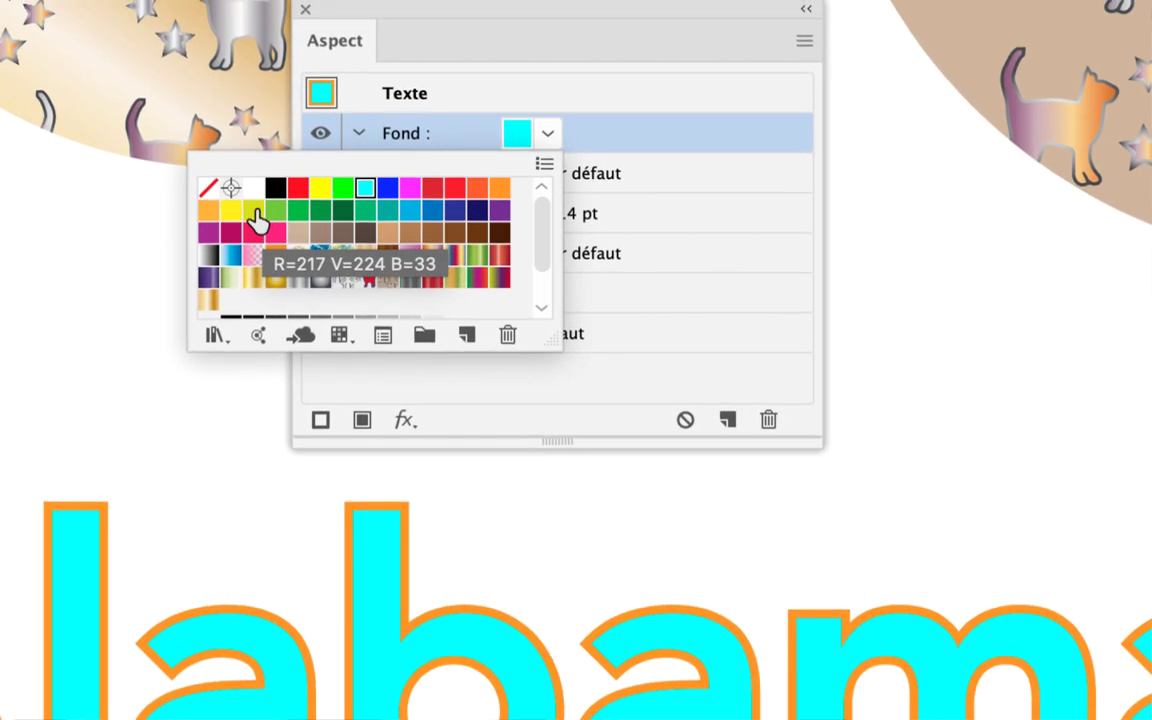
left_click(255, 218)
left_click(275, 211)
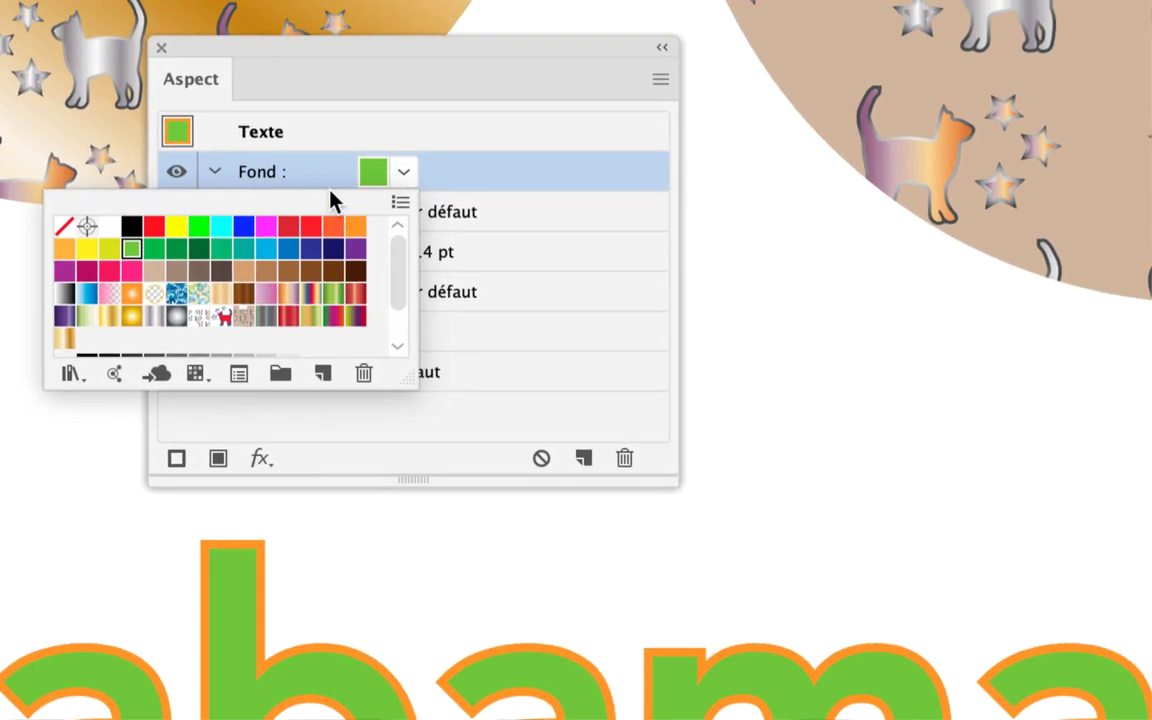
left_click(369, 192)
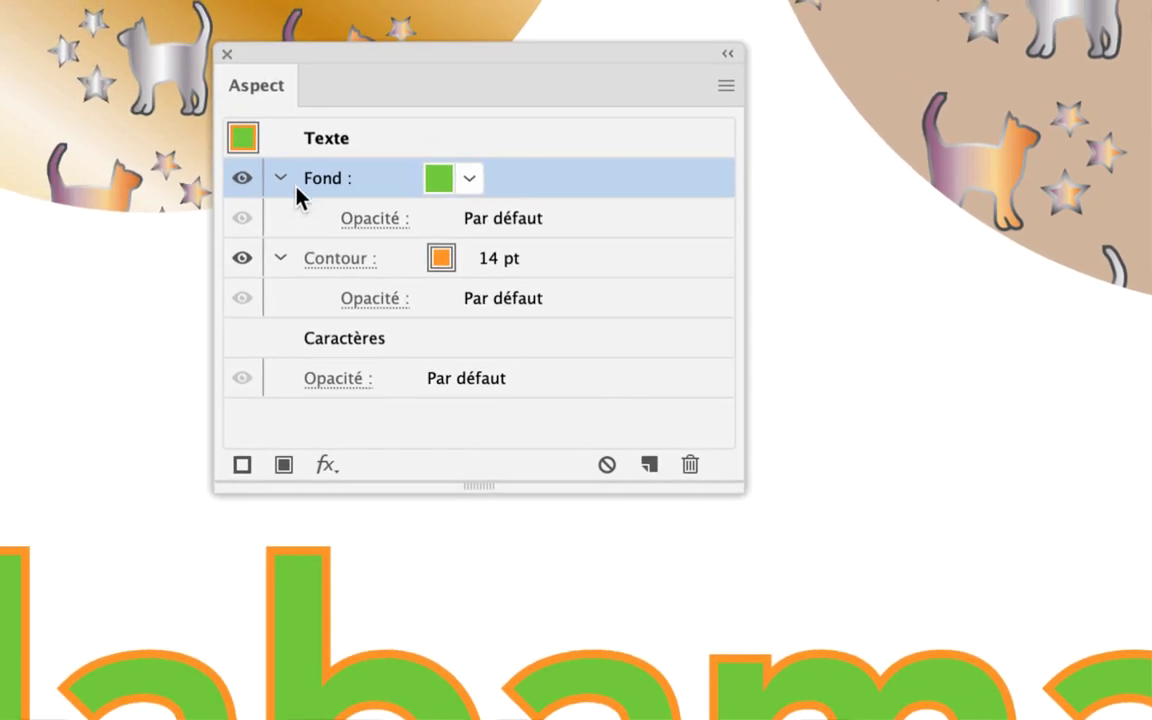
Expand the stroke and fill rows in the Aspect panel to show the fill opacity.
left_click(293, 190)
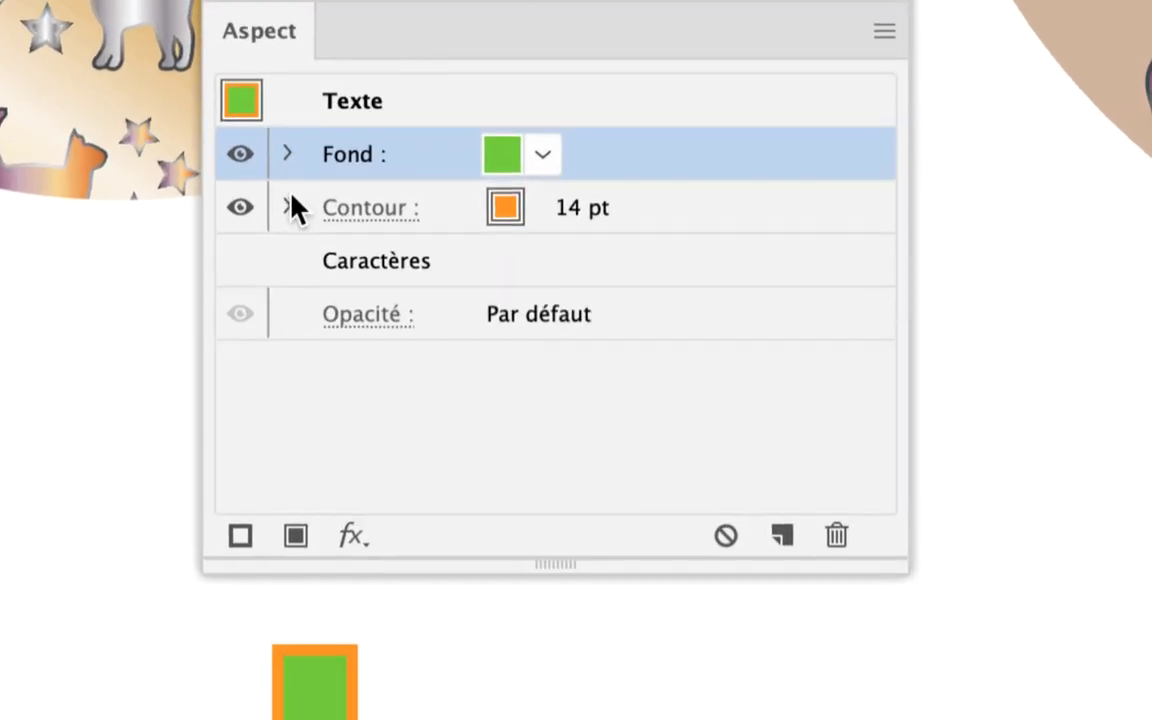
left_click(289, 200)
left_click(289, 184)
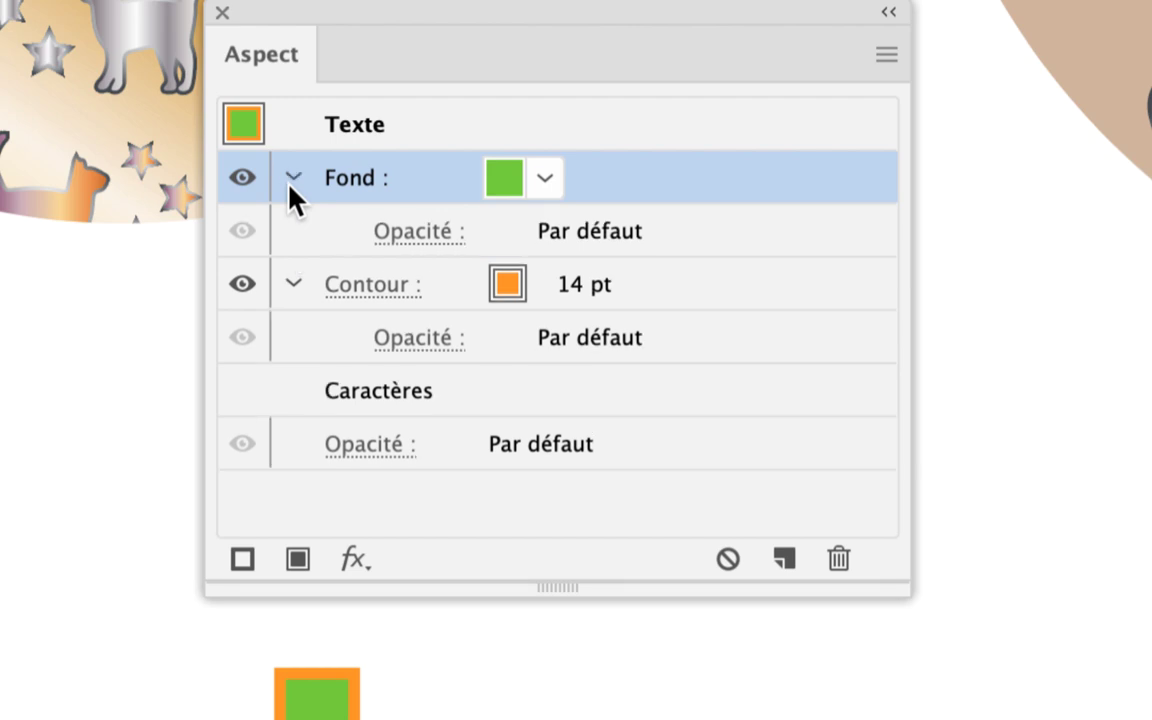
left_click(291, 184)
left_click(291, 184)
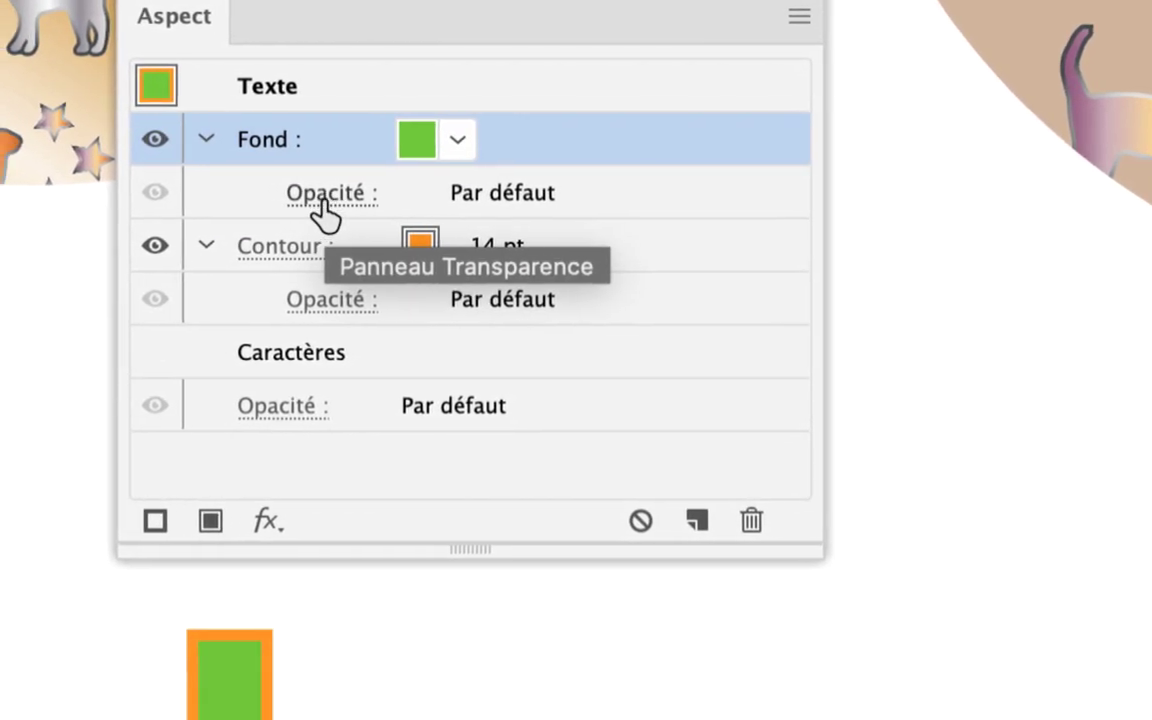
left_click(328, 211)
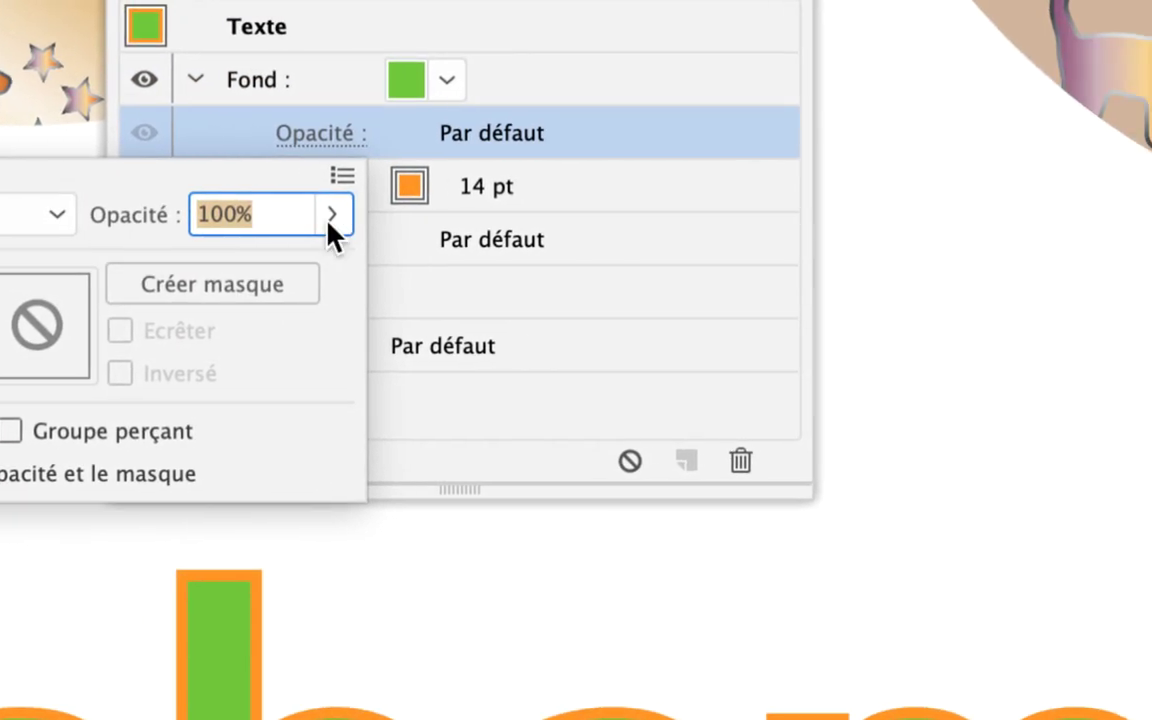
left_click(327, 222)
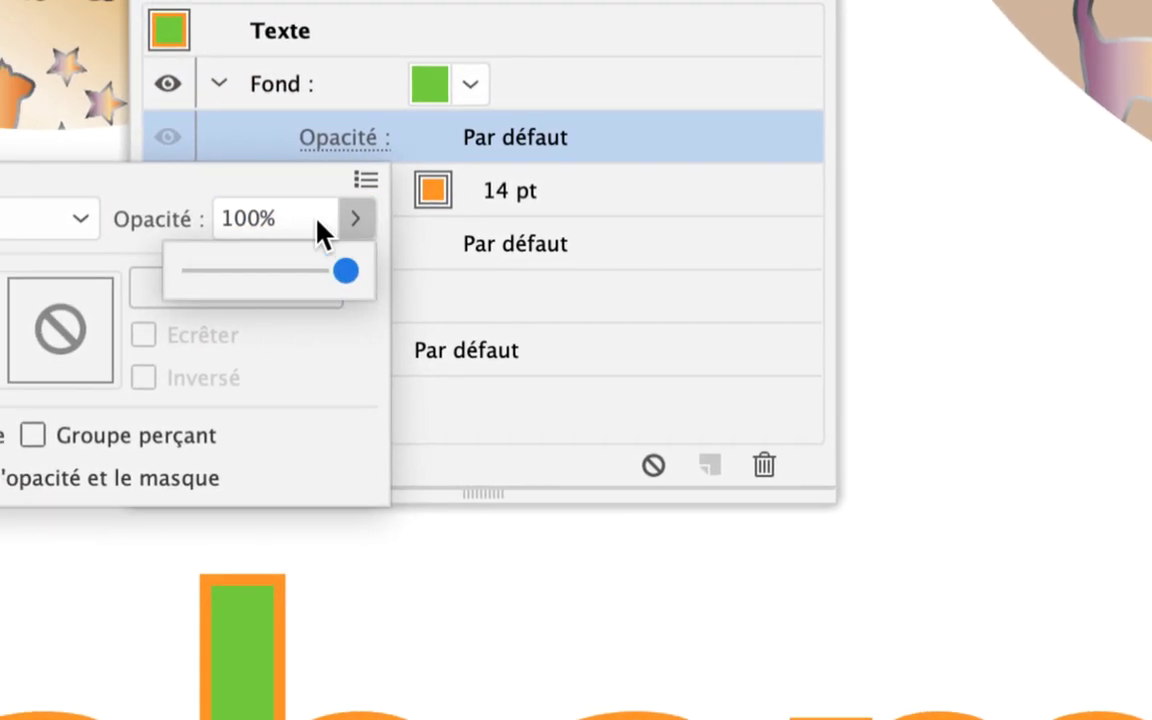
left_click_drag(328, 237, 308, 238)
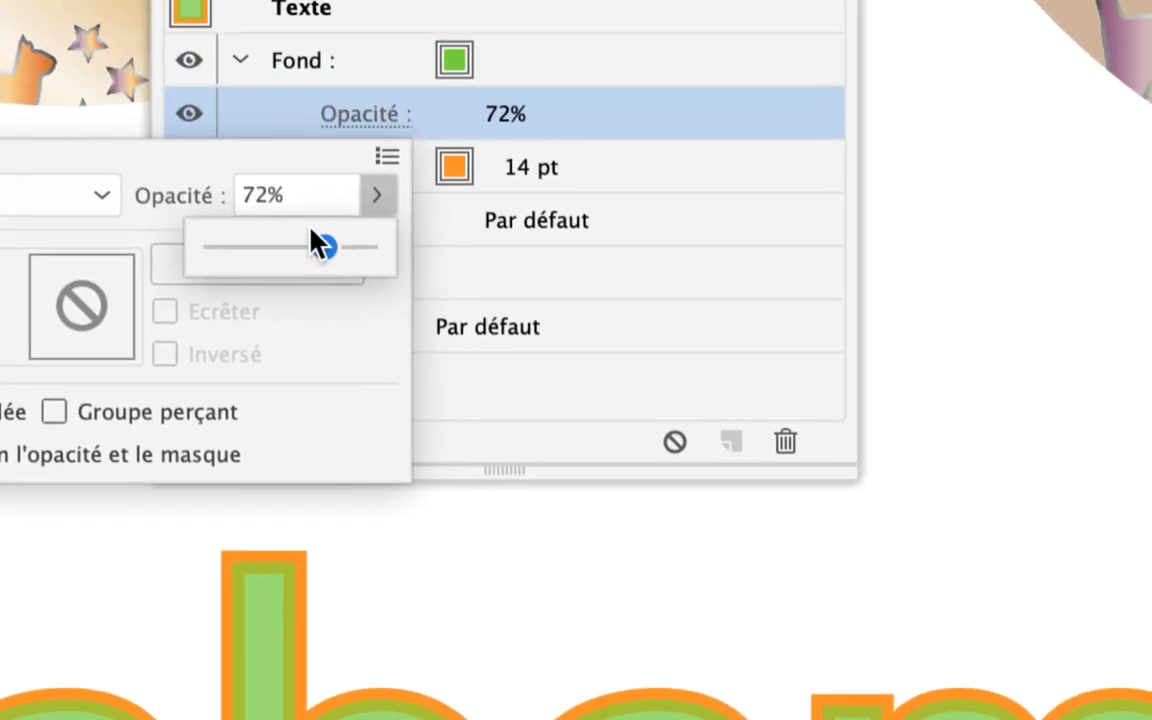
mouse_move(316, 236)
left_mouse_down()
mouse_move(326, 240)
mouse_move(312, 236)
left_mouse_up()
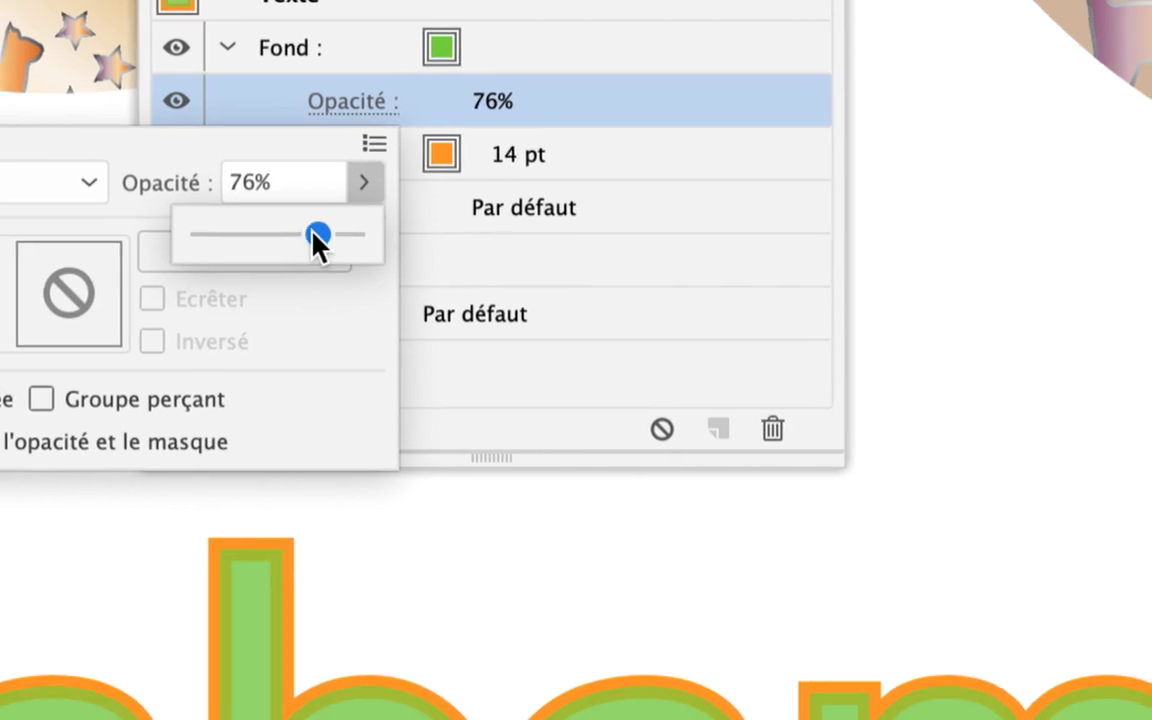
left_click_drag(318, 240, 300, 240)
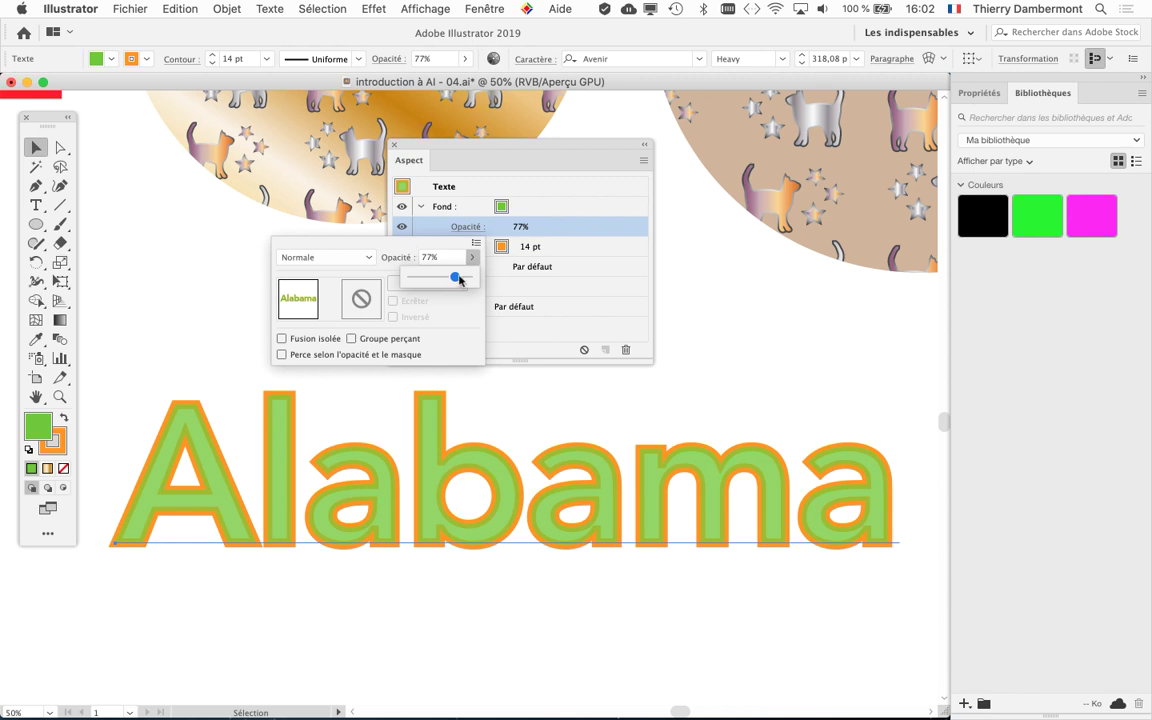
left_click_drag(467, 279, 470, 282)
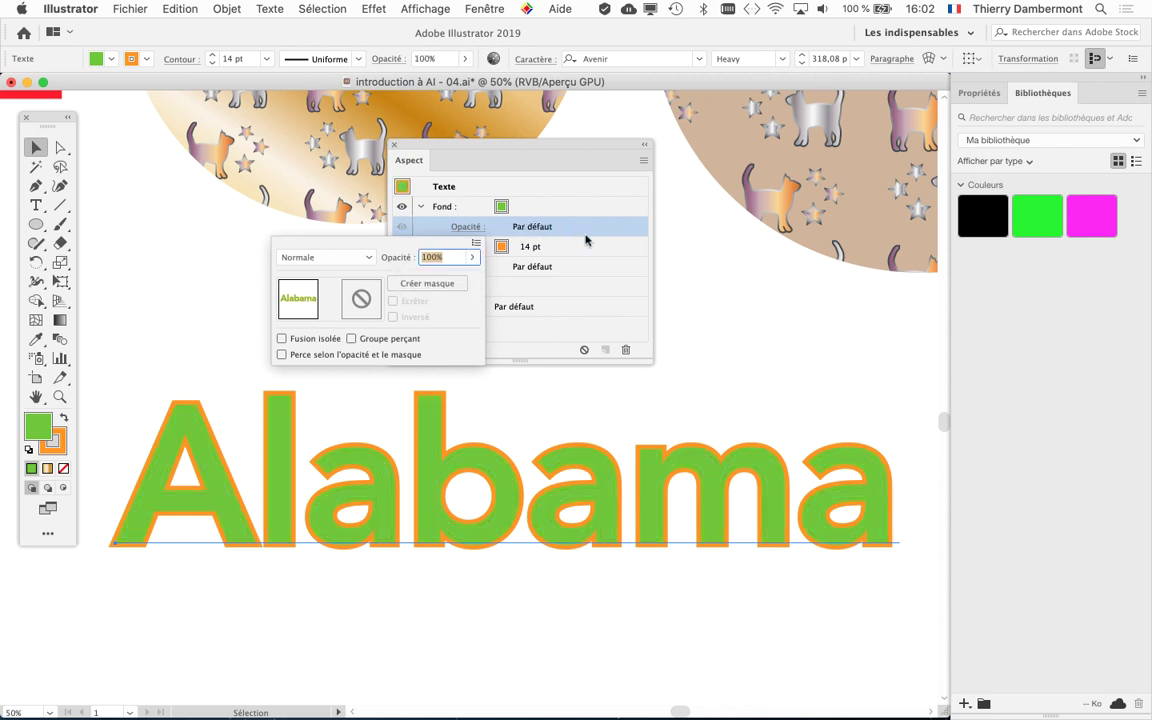
left_click(611, 333)
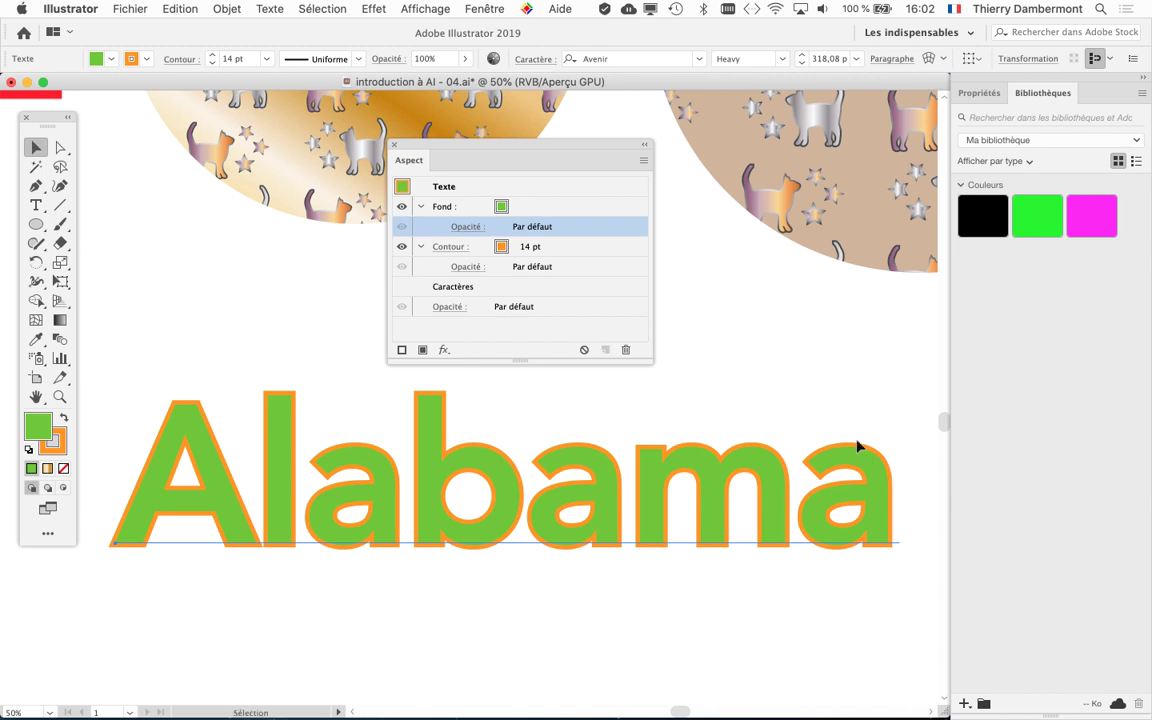
left_click_drag(515, 148, 438, 130)
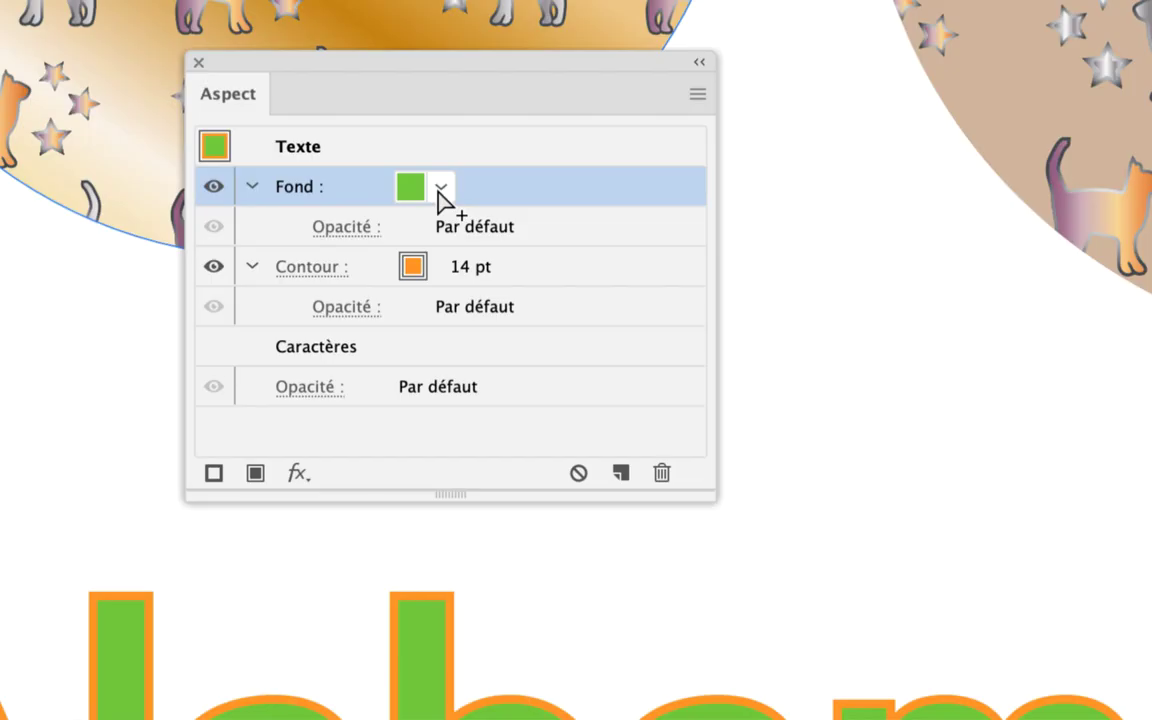
Fill the Alabama text with the red gradient swatch instead of the pink one.
left_click(440, 188)
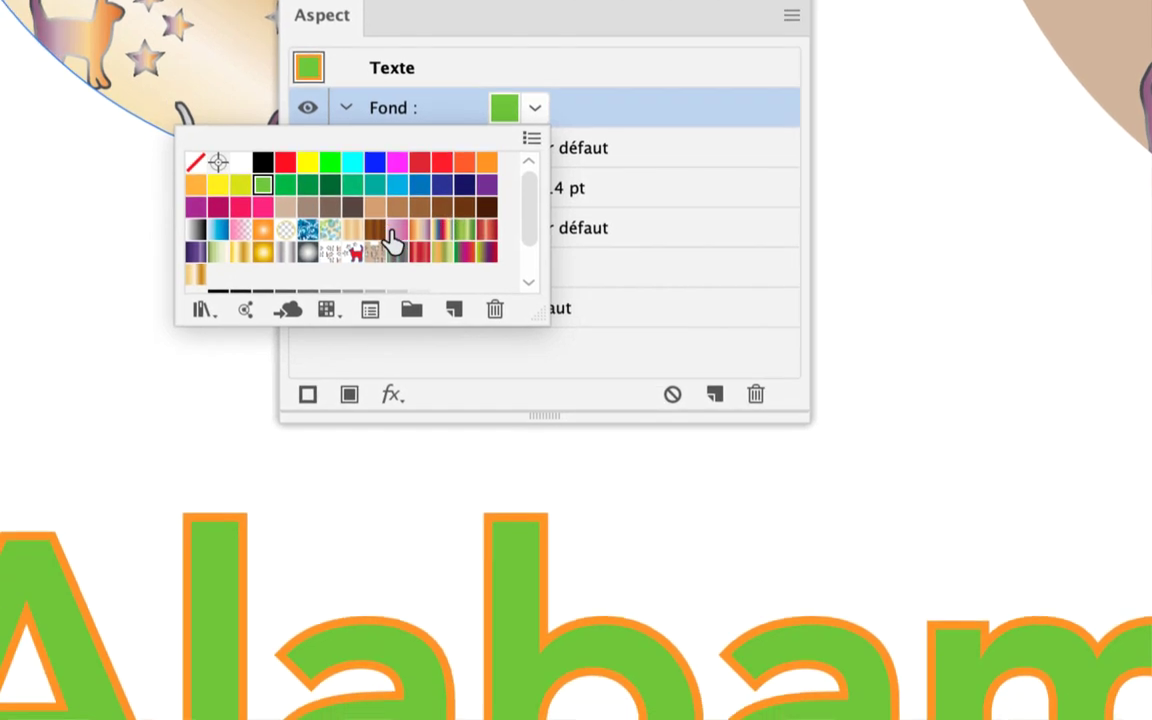
left_click(395, 232)
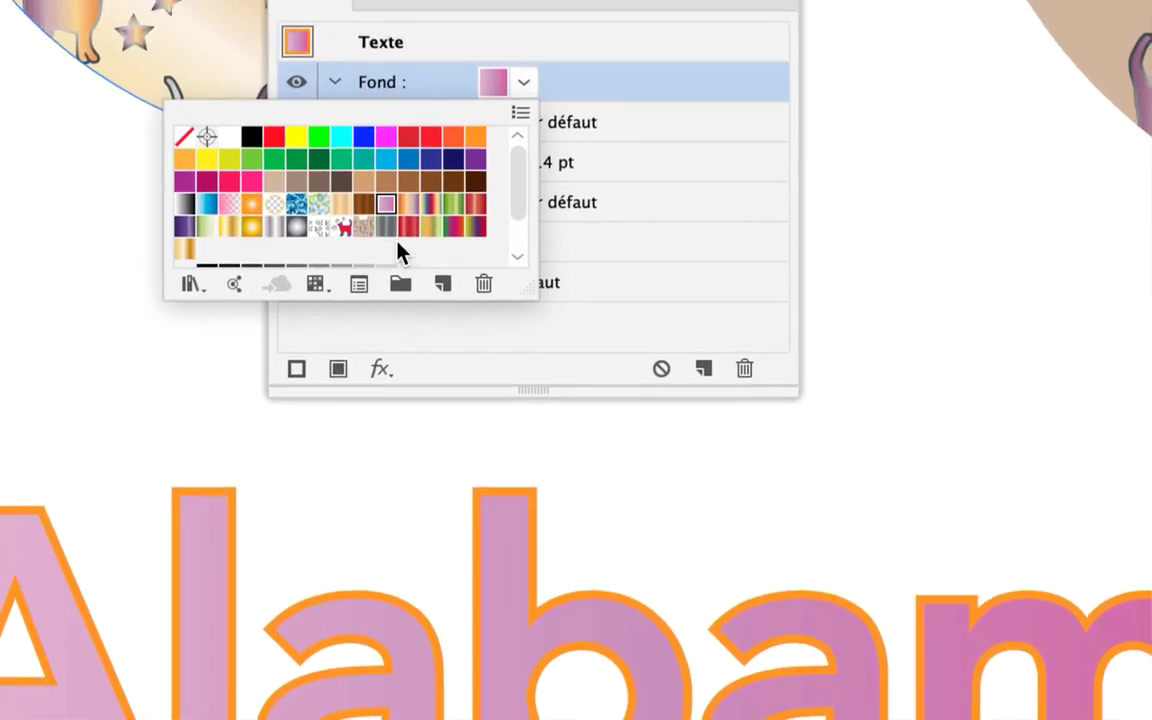
left_click(402, 243)
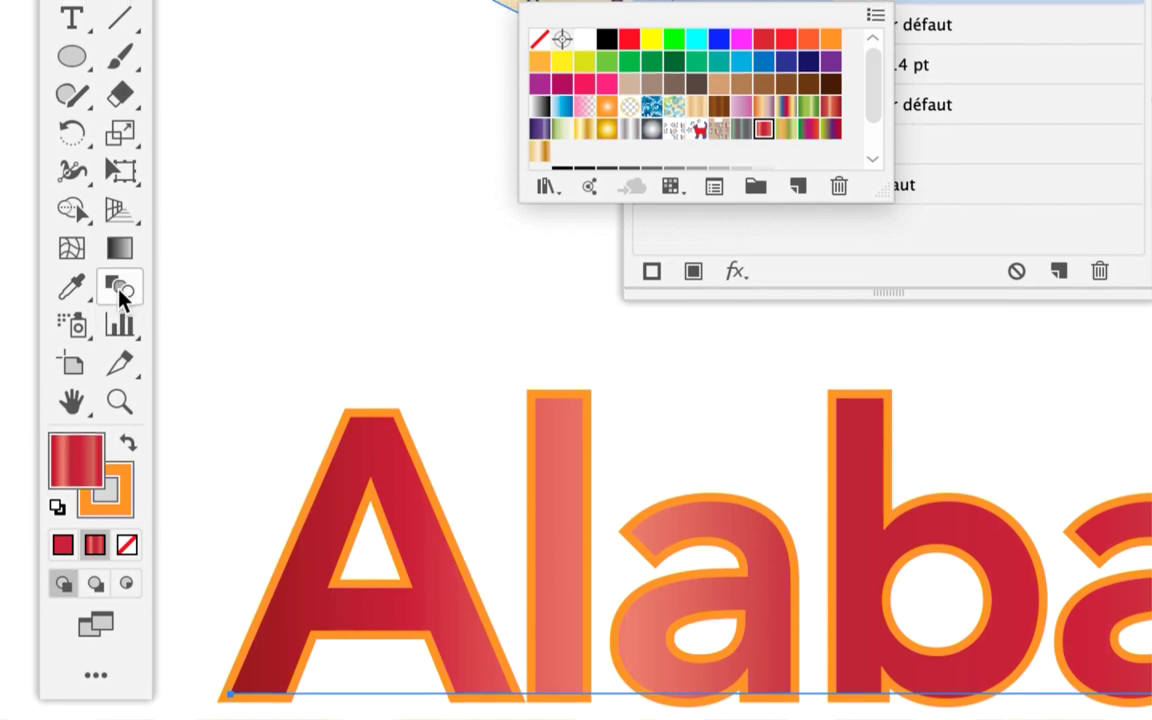
left_click(120, 236)
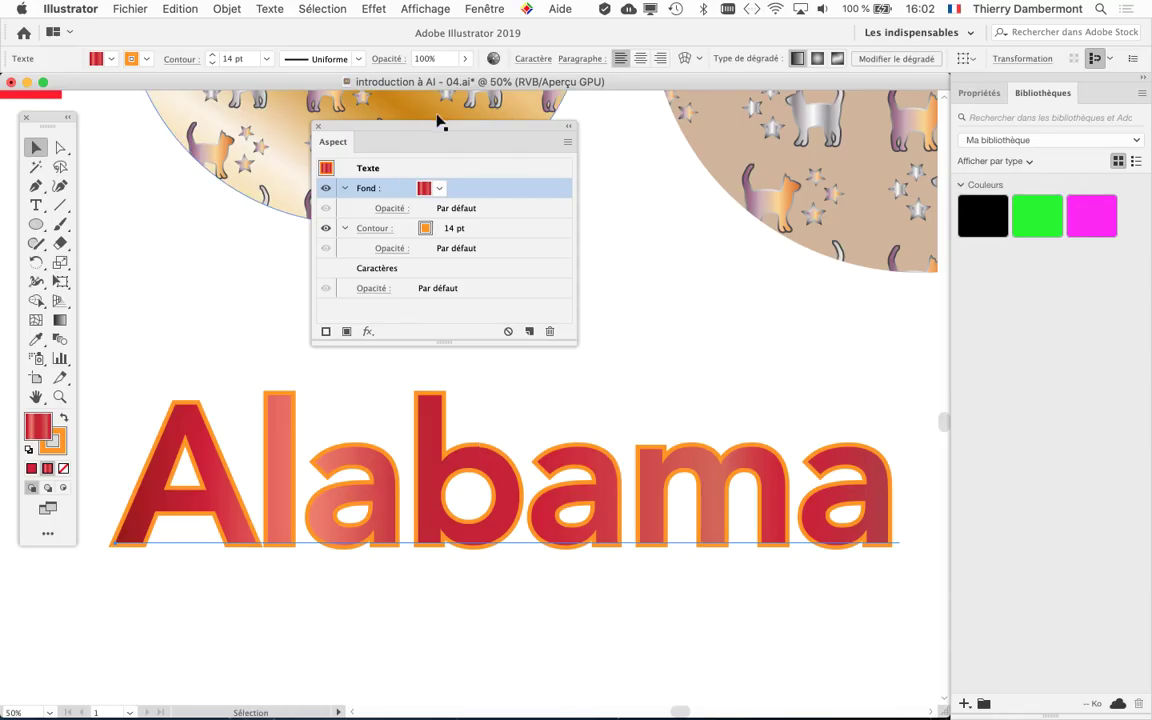
Move the Aspect panel further left and bring up the Fenêtre menu.
left_click_drag(437, 127, 264, 117)
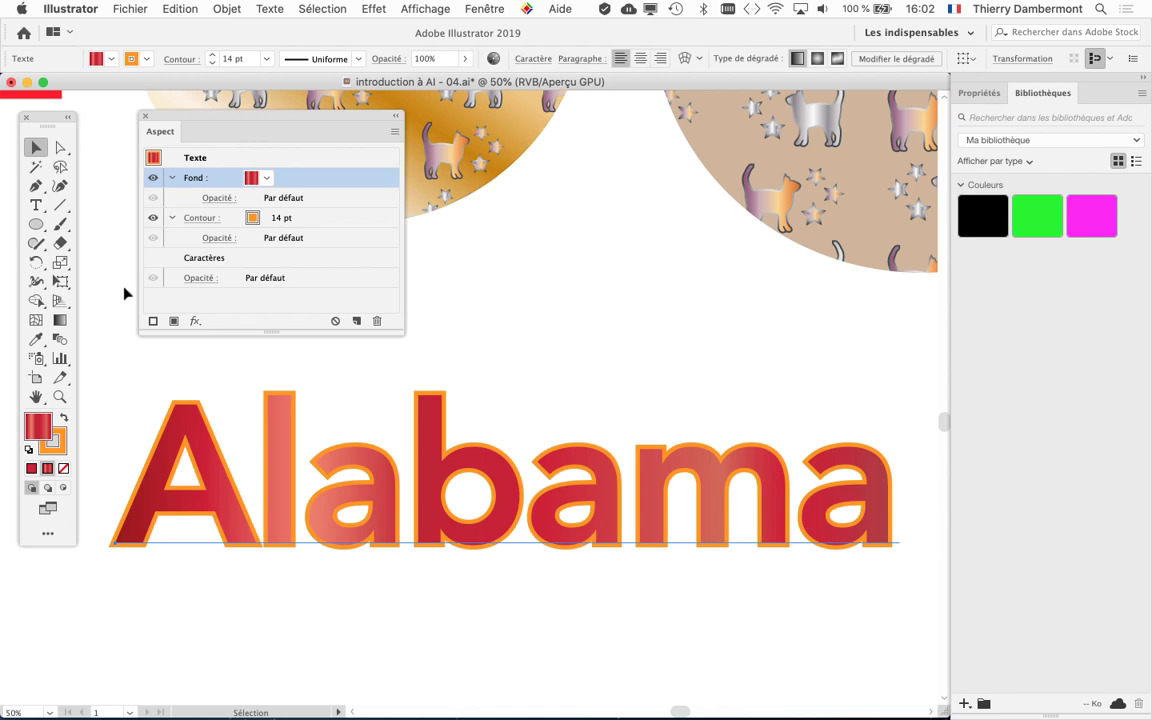
left_click_drag(357, 123, 345, 117)
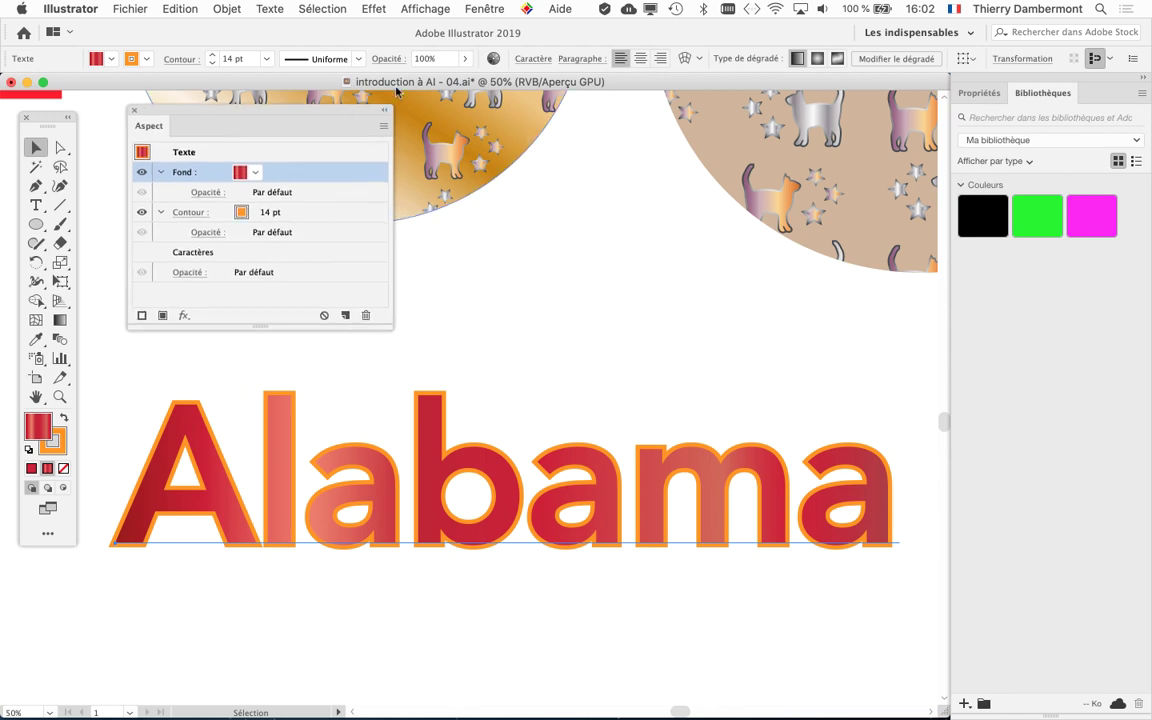
left_click(499, 6)
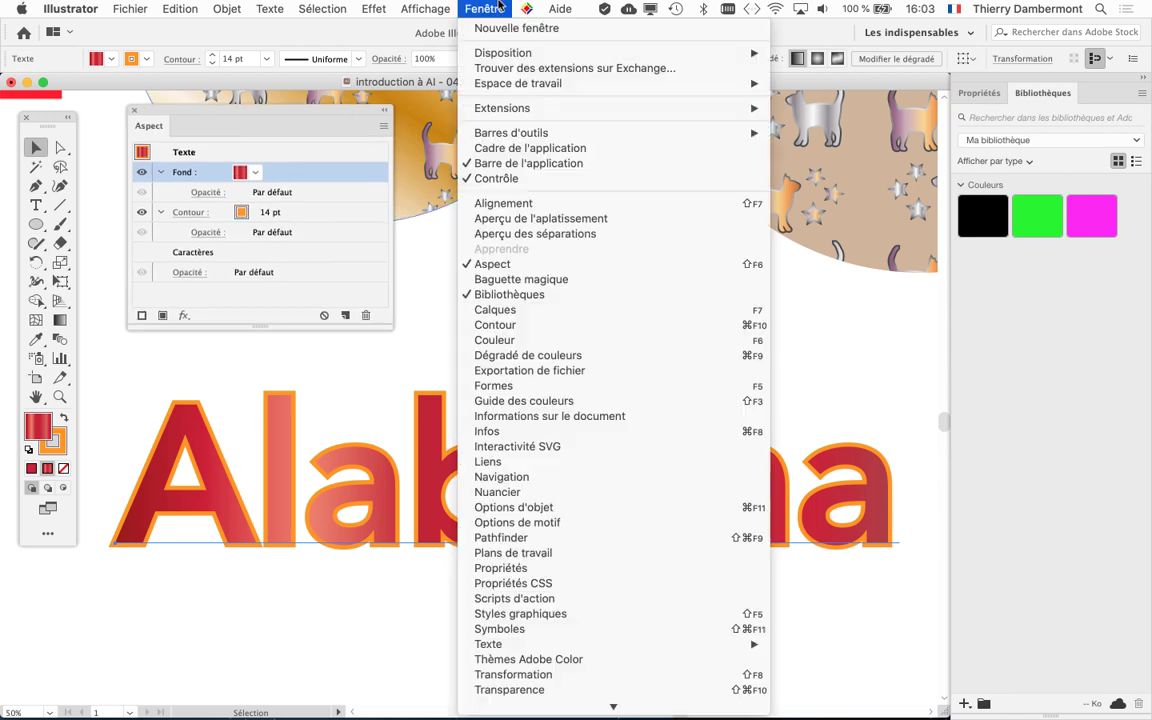
Place the Dégradé panel above the lettering and set the gradient angle to 90°.
left_click(589, 356)
left_click_drag(259, 485, 725, 158)
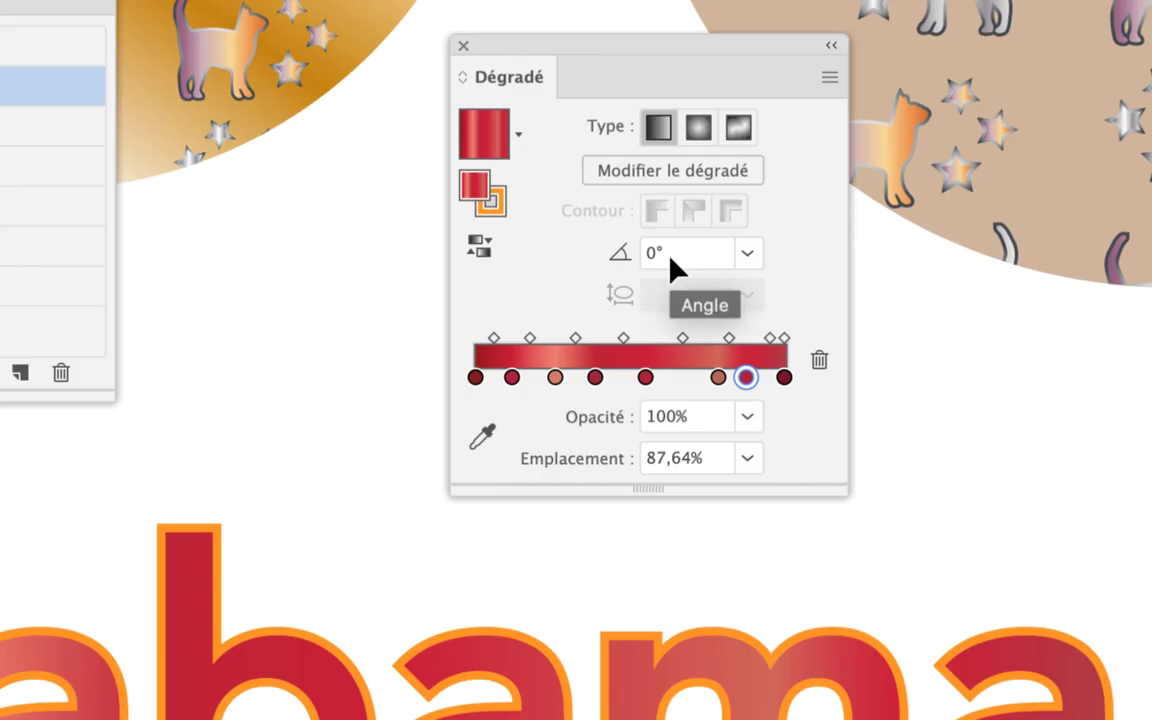
left_click(700, 253)
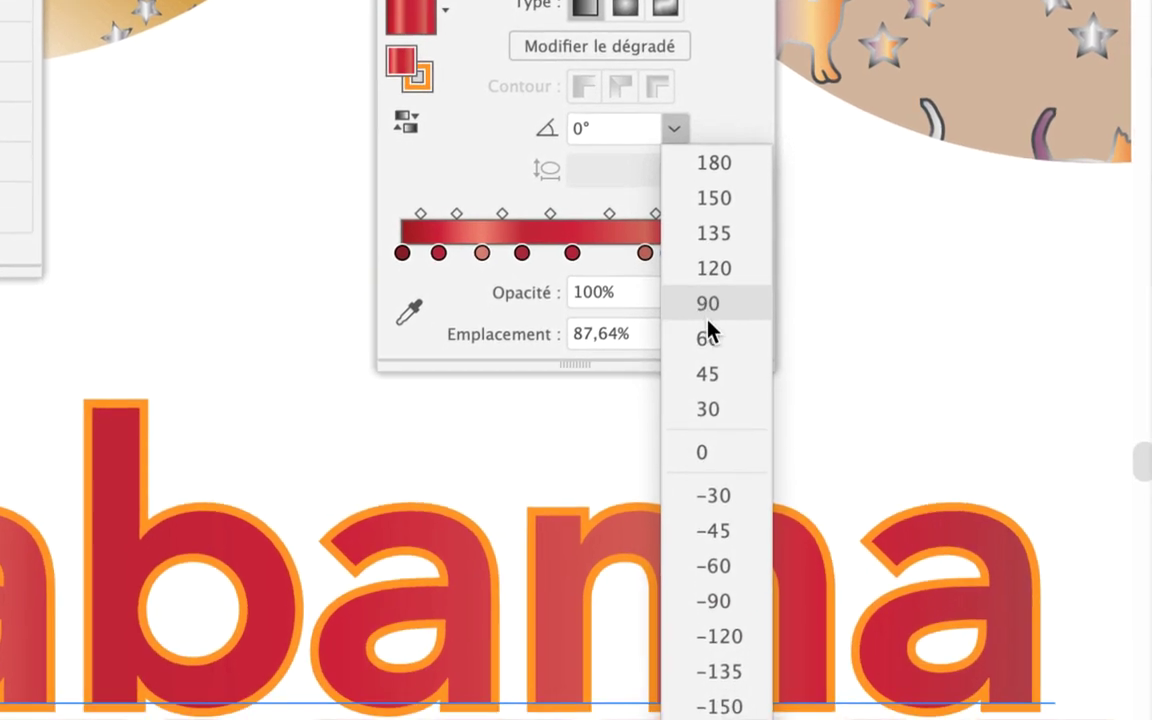
left_click(708, 325)
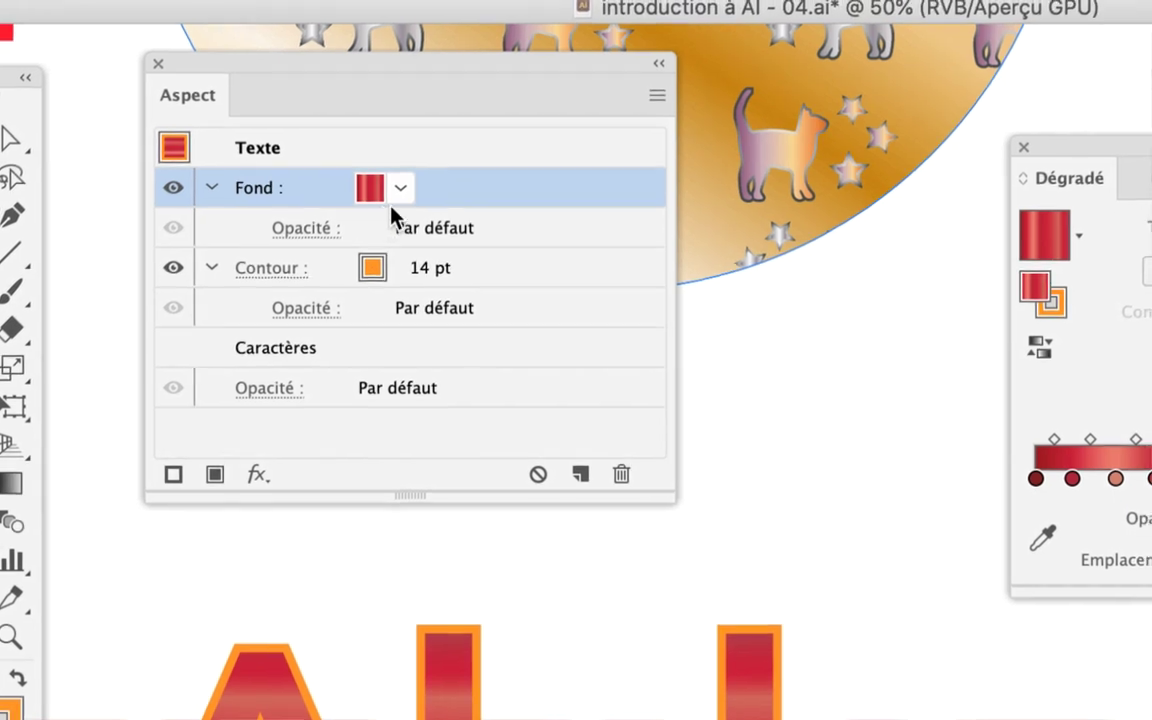
Fill the letters with the Rouge, Bleu, Jaune gradient and switch to on-artwork gradient editing.
left_click(416, 165)
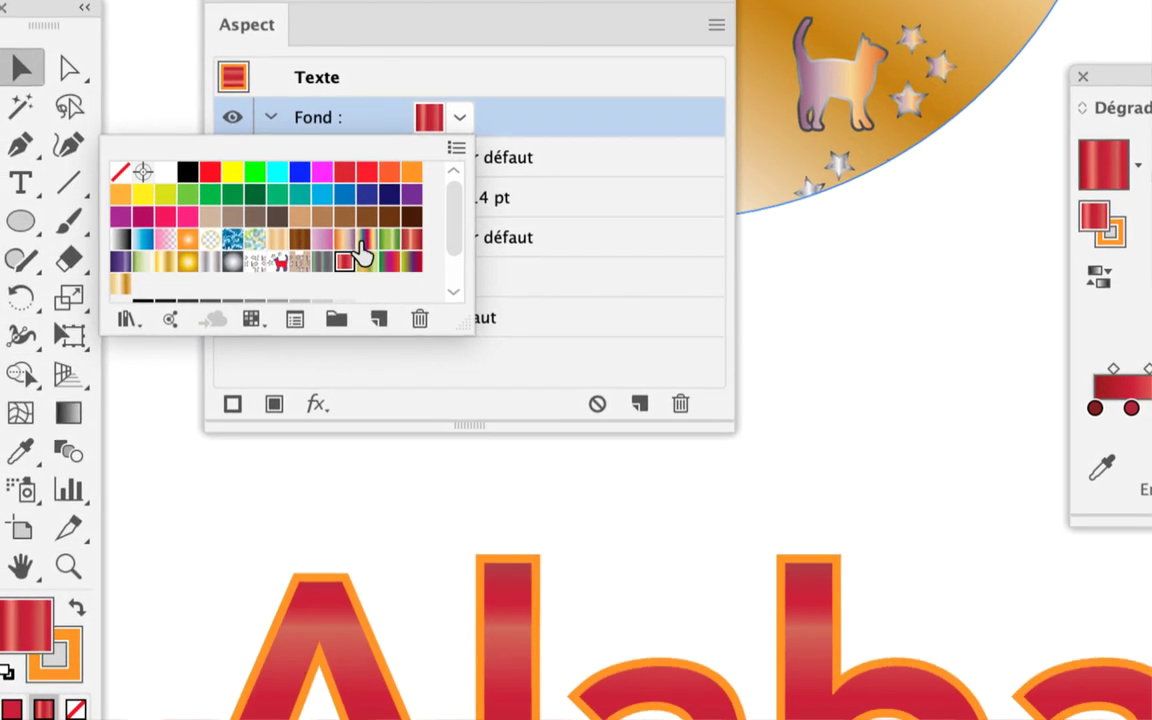
left_click(358, 247)
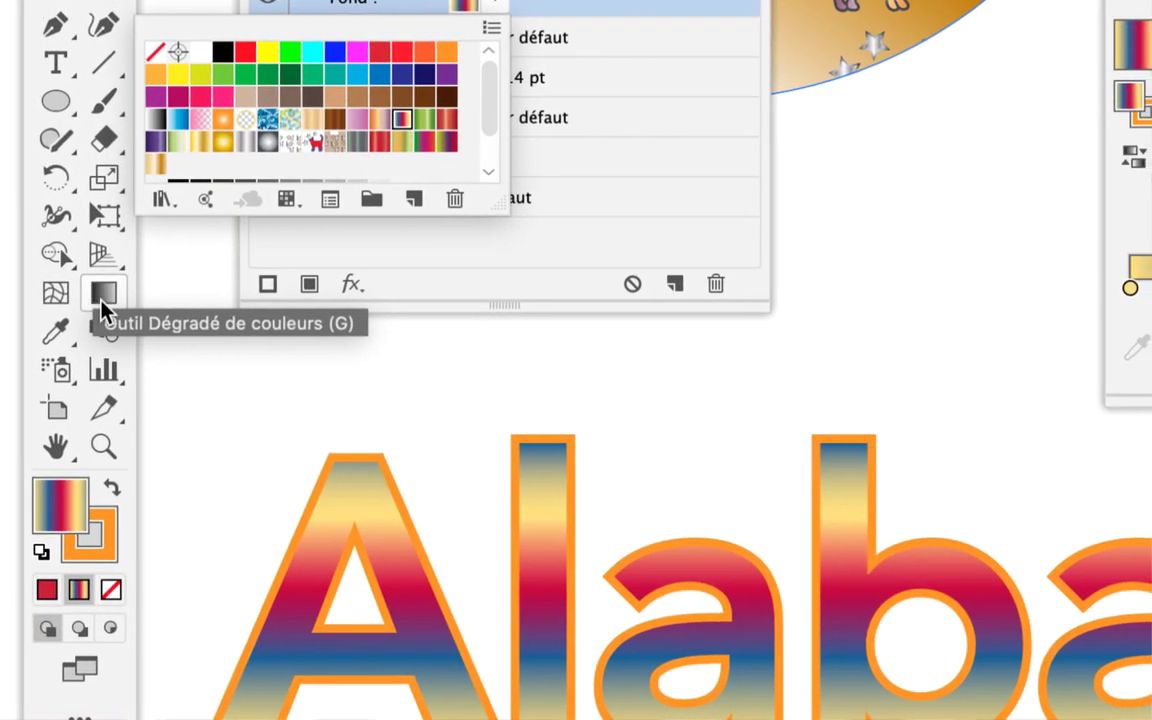
left_click(102, 296)
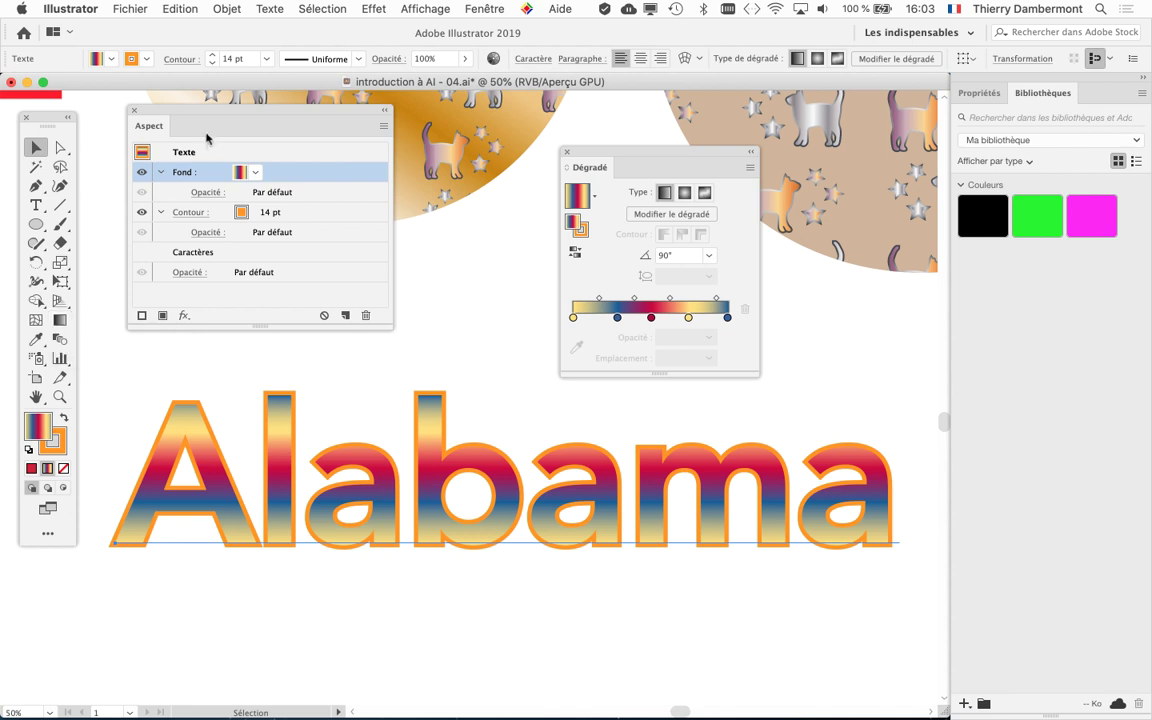
Rearrange the Aspect and Dégradé panels and bring up the Fichier menu.
left_click_drag(205, 116, 188, 107)
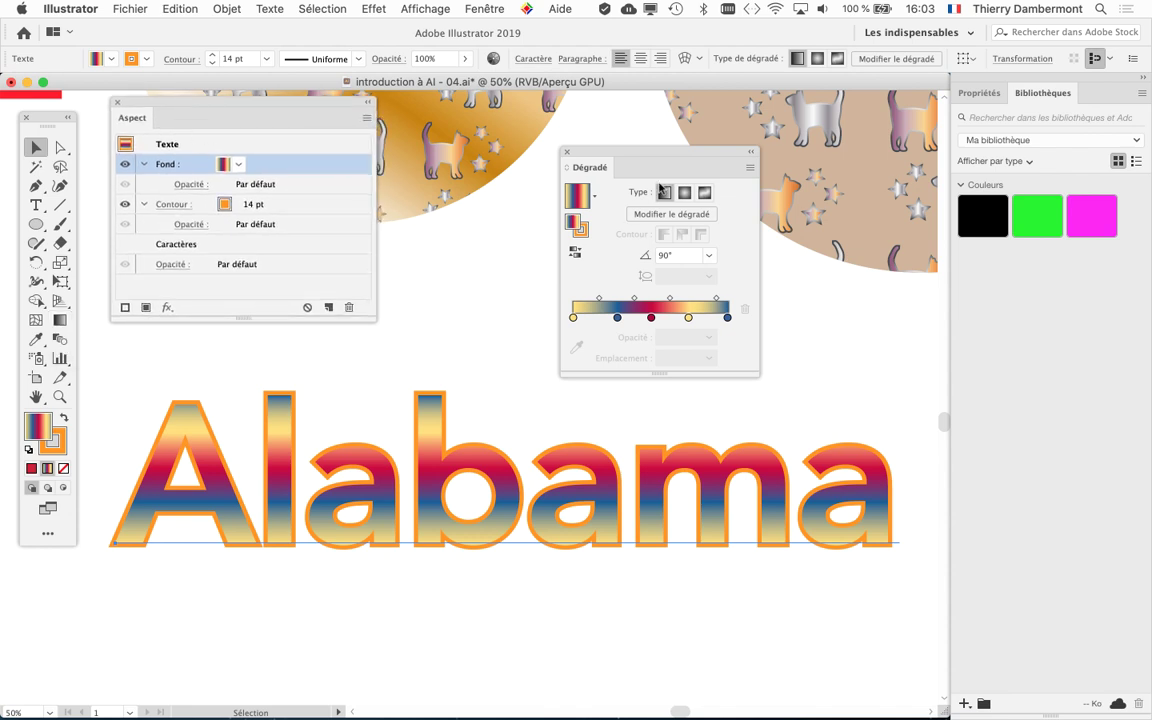
left_click_drag(632, 155, 665, 155)
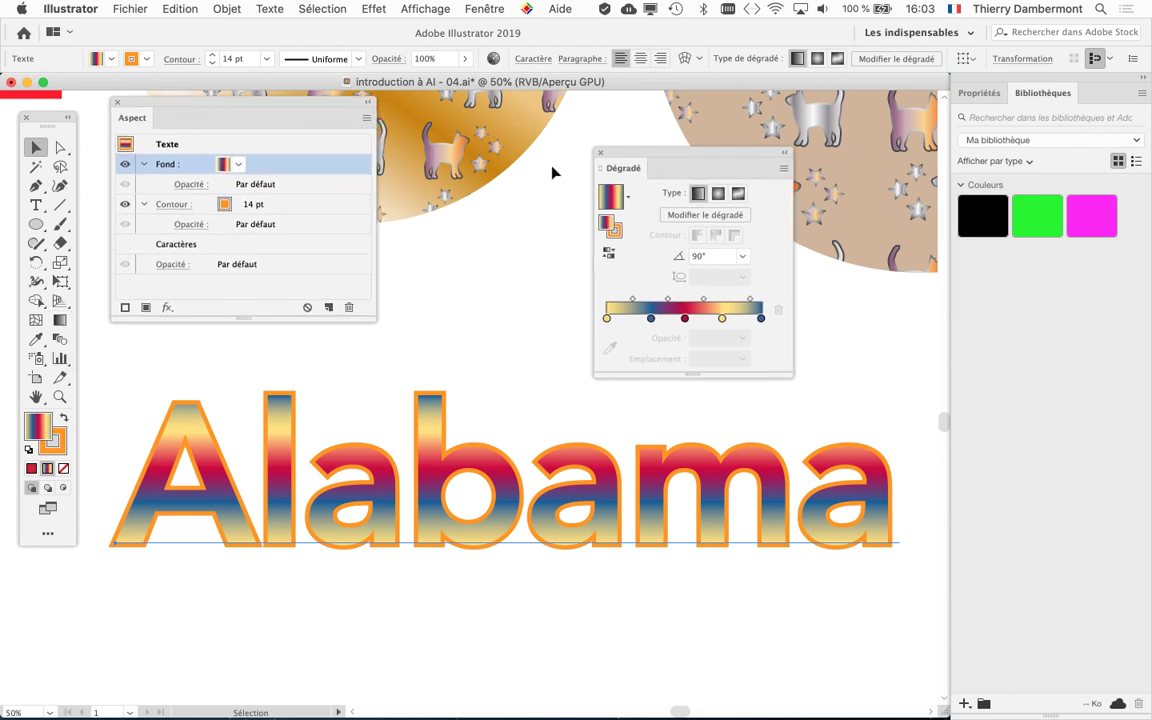
left_click_drag(295, 111, 378, 122)
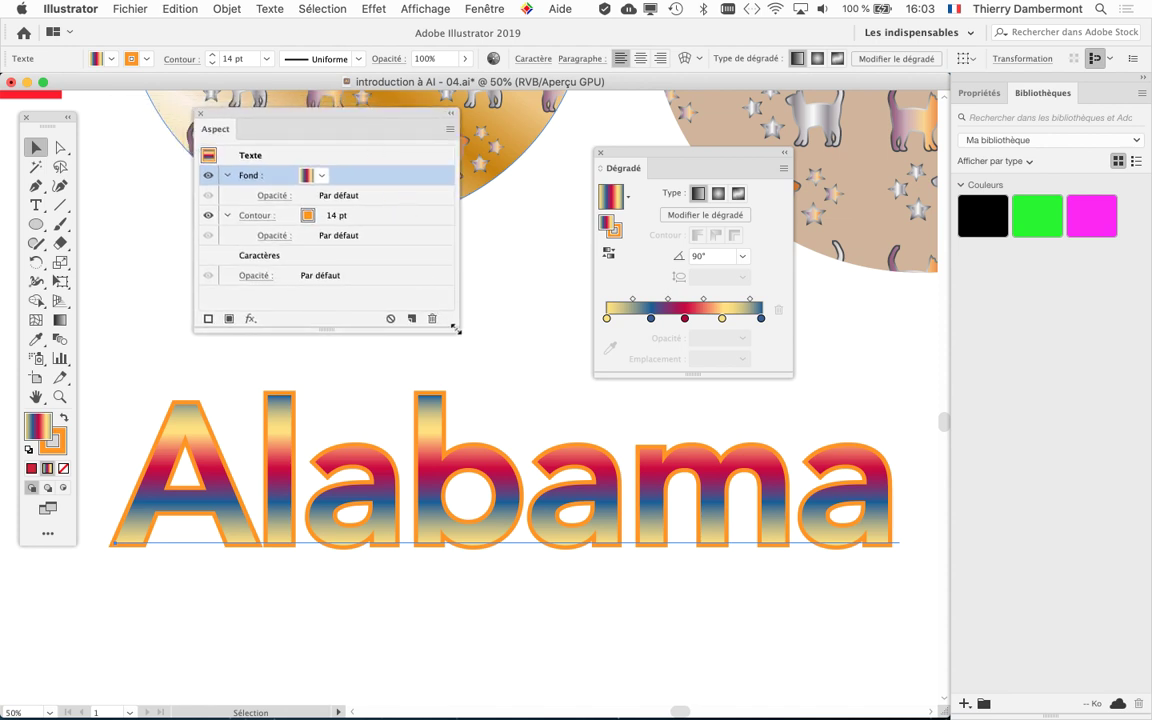
left_click(130, 9)
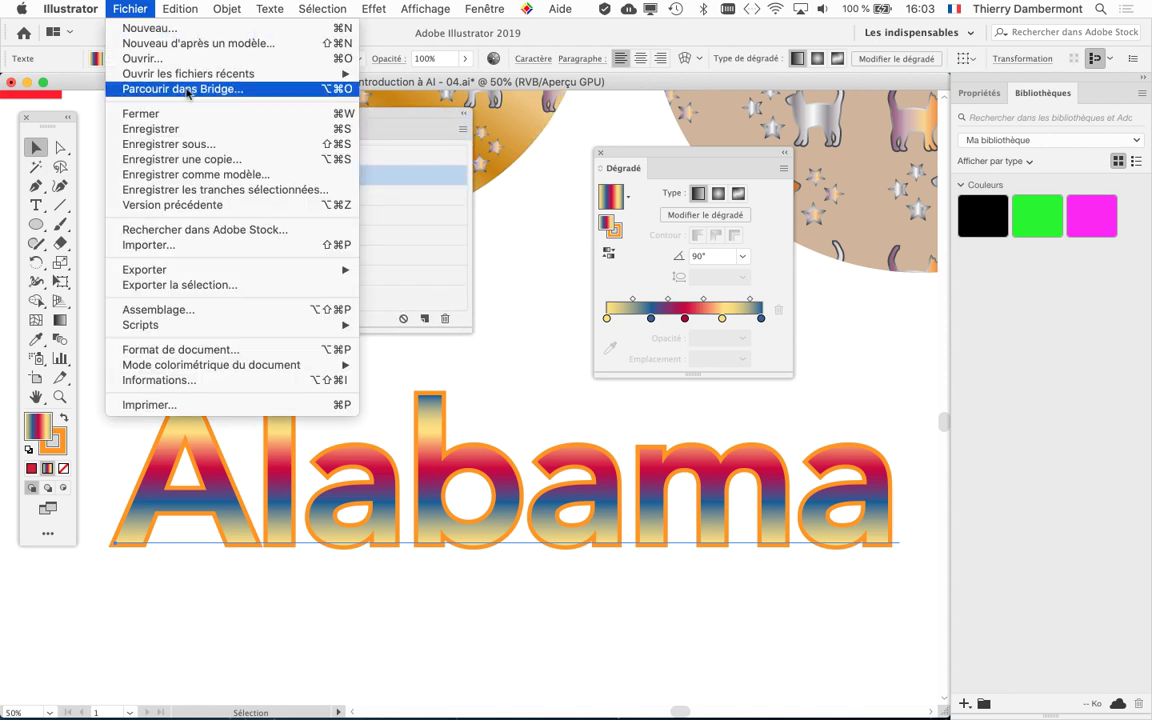
Save the artwork as 'introduction à AI - 05.ai' with the default Illustrator options.
left_click(219, 148)
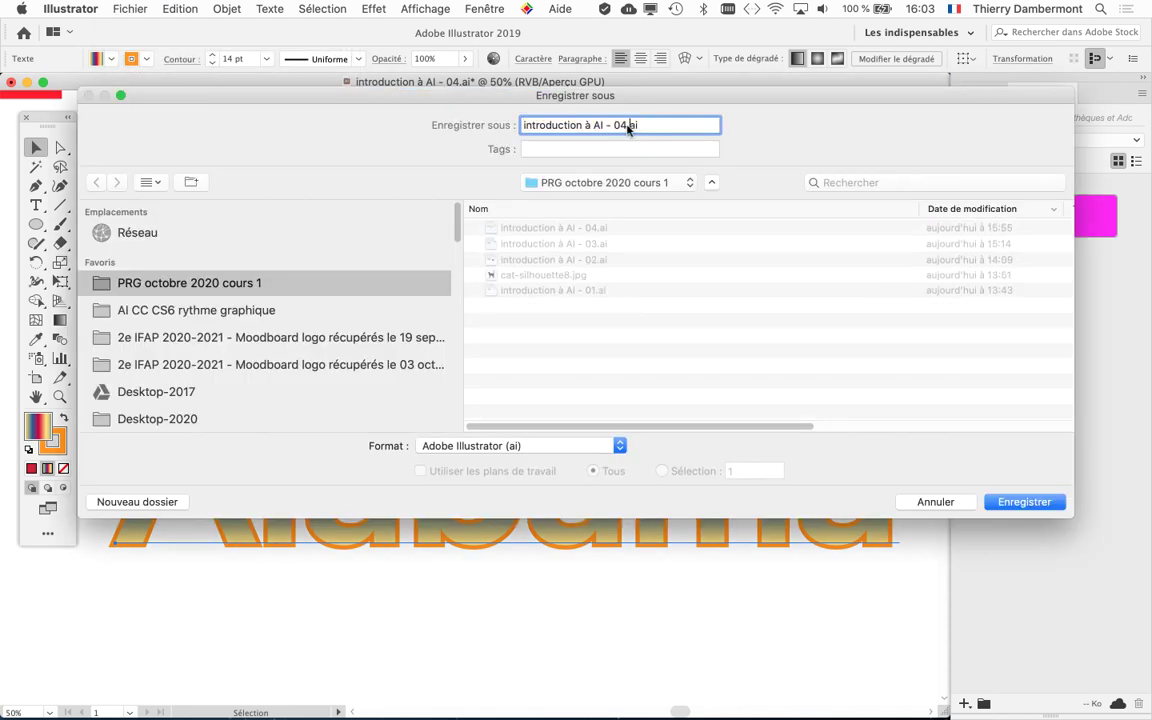
key("BackSpace")
type("5")
left_click(1025, 502)
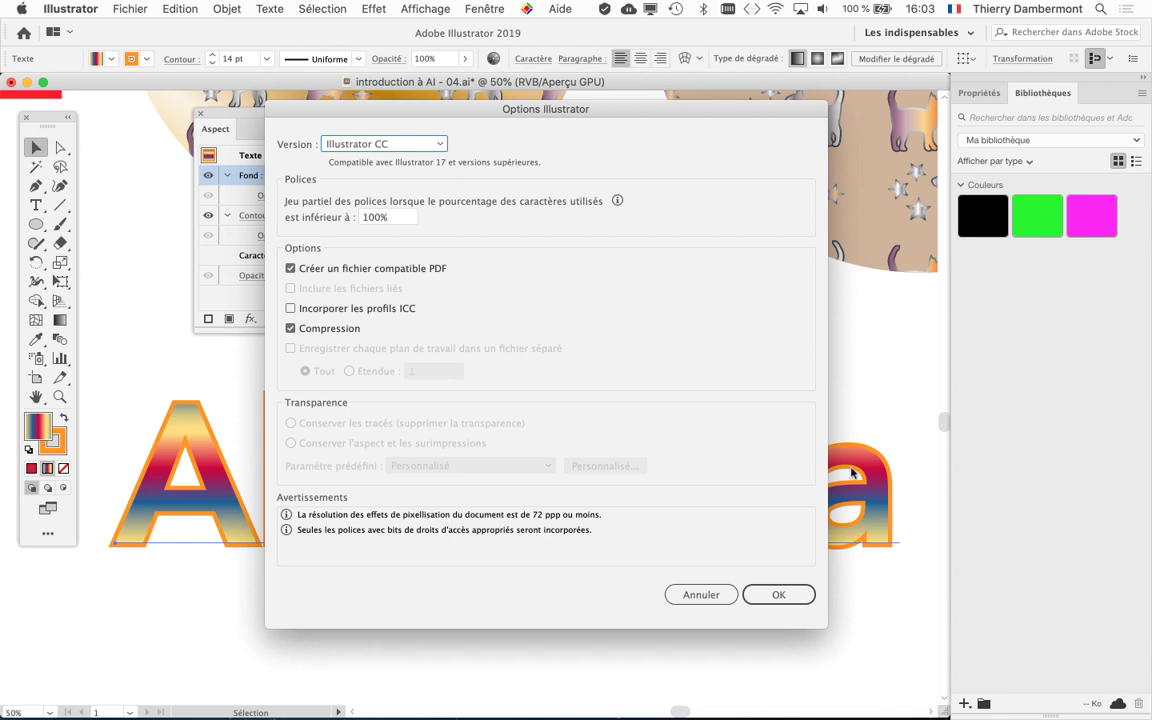
left_click(781, 594)
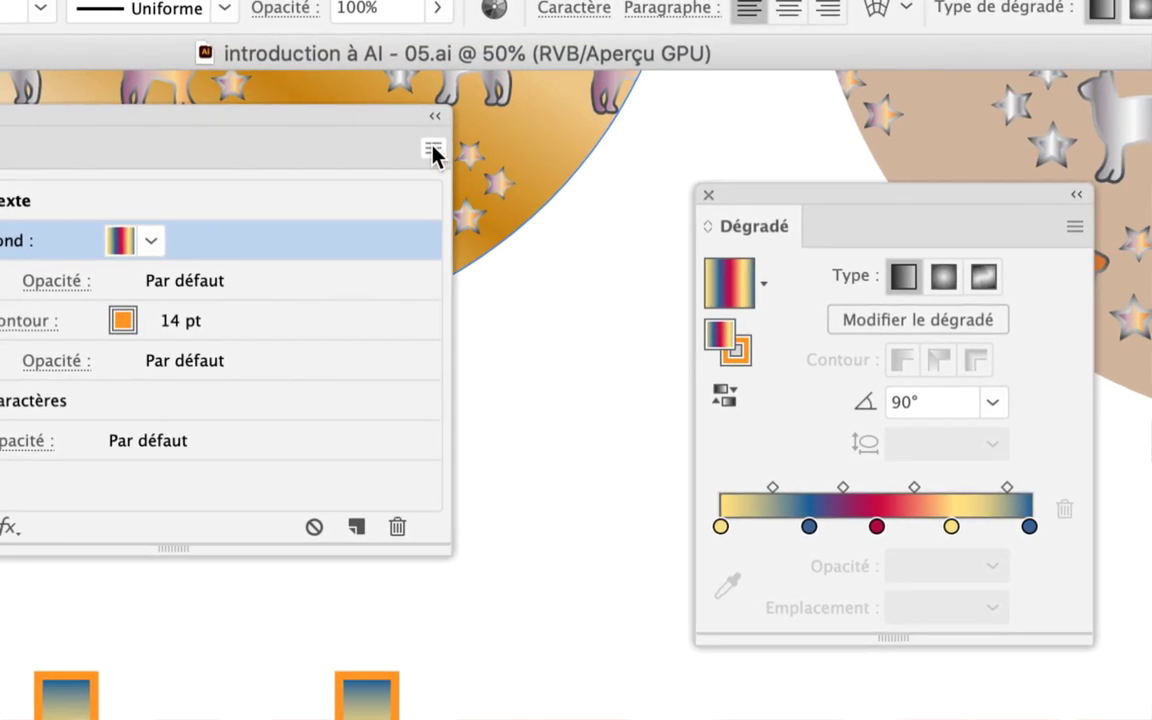
Add a new fill from the Aspect panel menu and give it the cat pattern swatch.
left_click(433, 150)
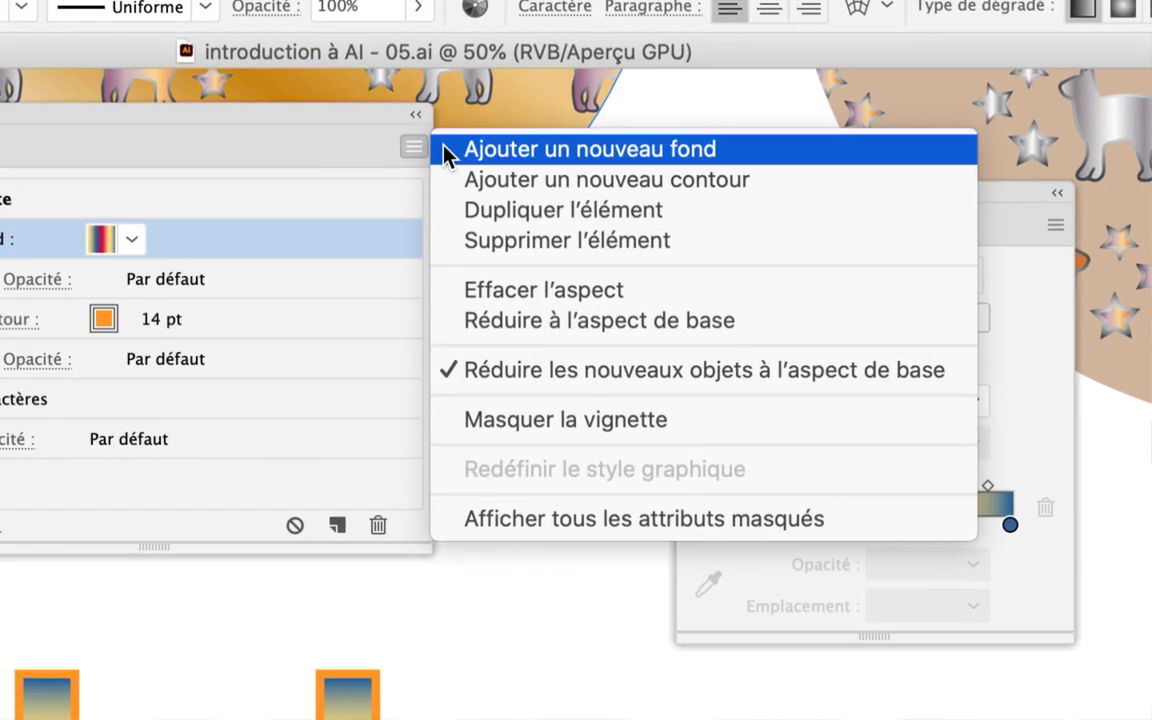
left_click(446, 149)
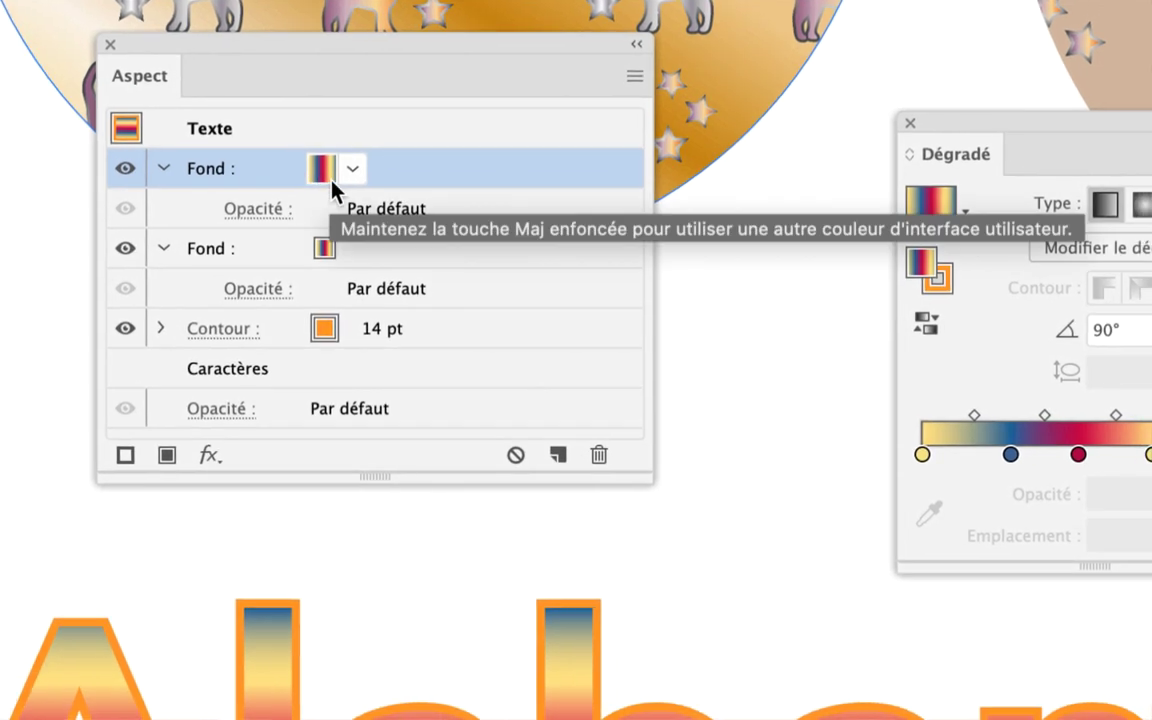
left_click(355, 170)
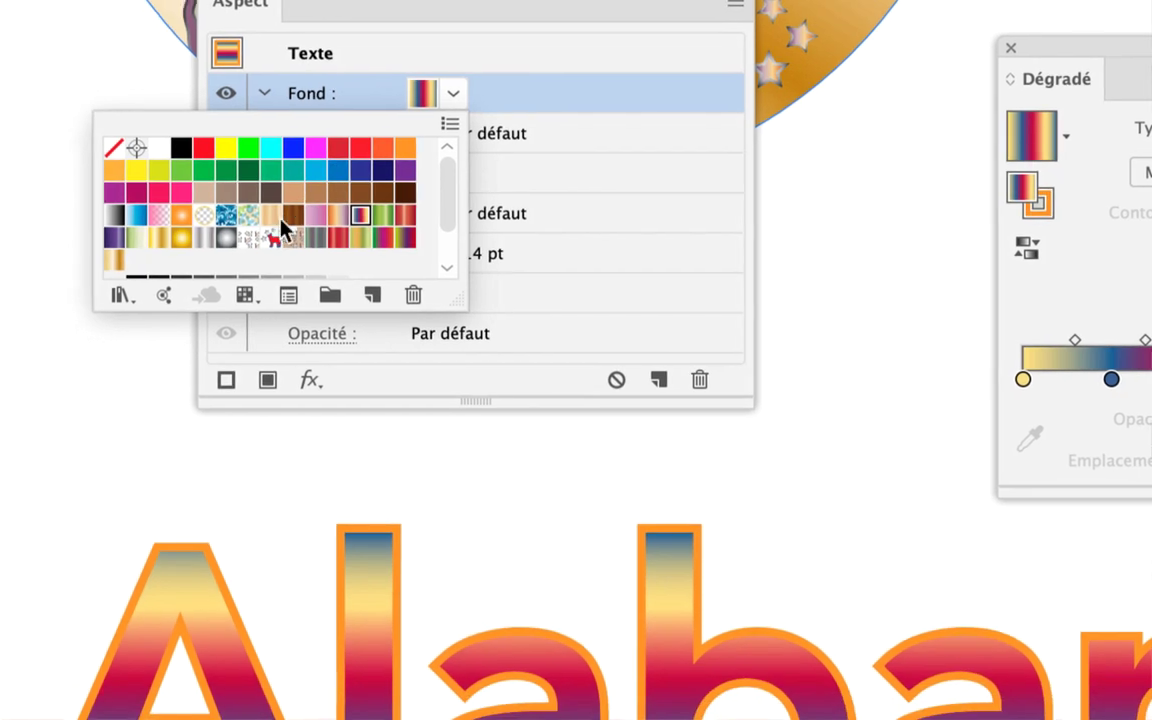
left_click(246, 236)
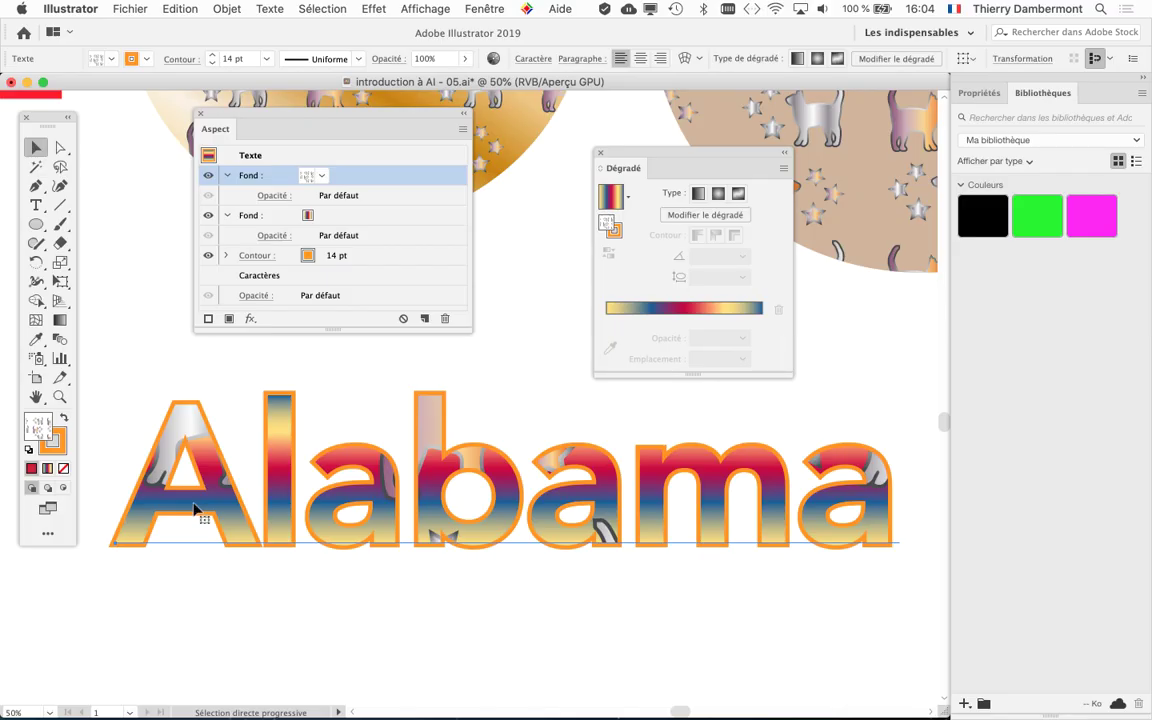
left_click_drag(263, 118, 317, 115)
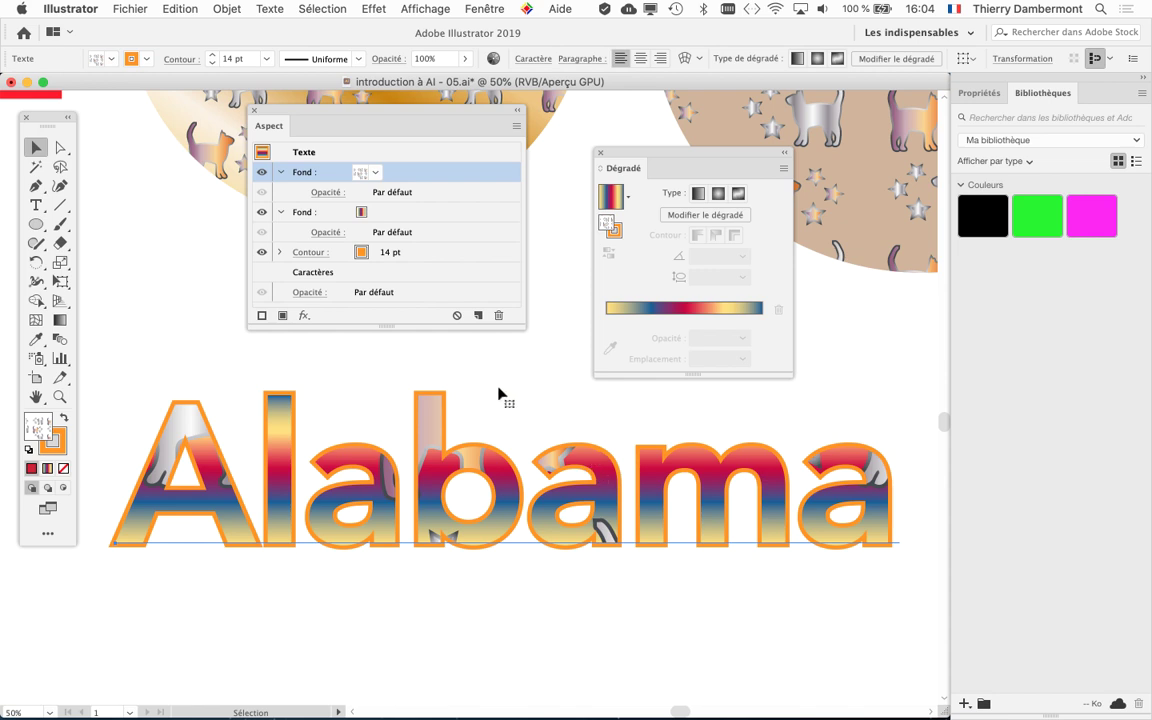
Scale only the pattern to 20% uniform, with Transformation d'objets unchecked.
double_click(60, 262)
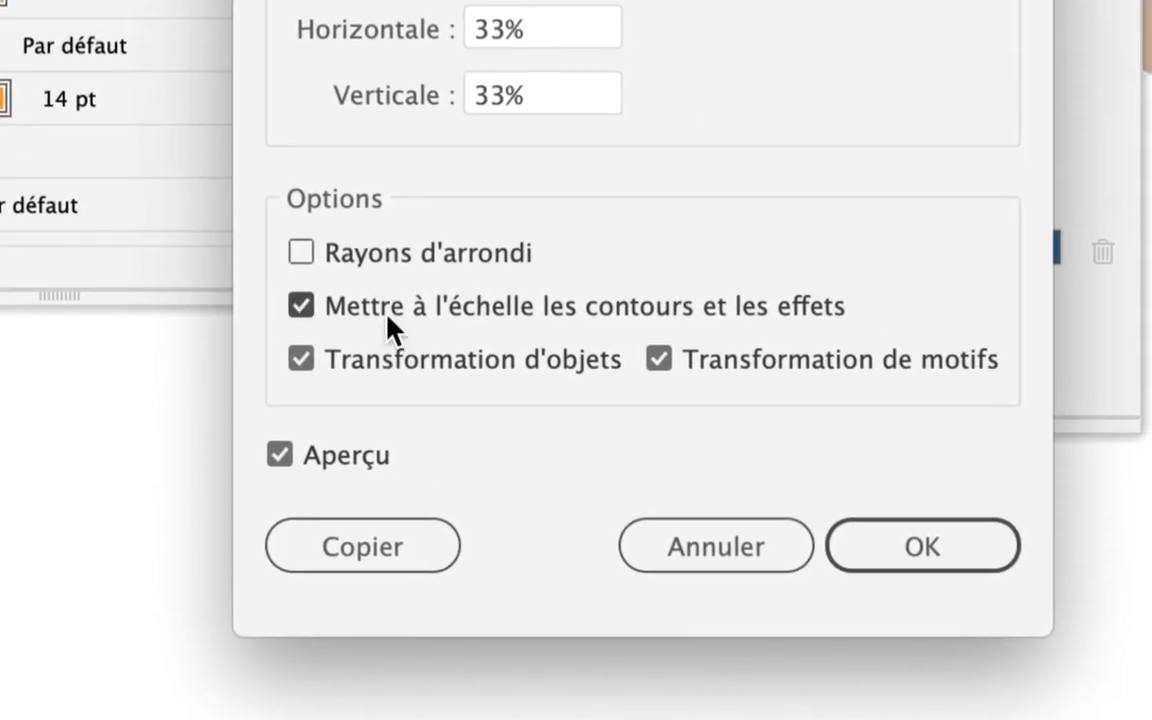
left_click(390, 340)
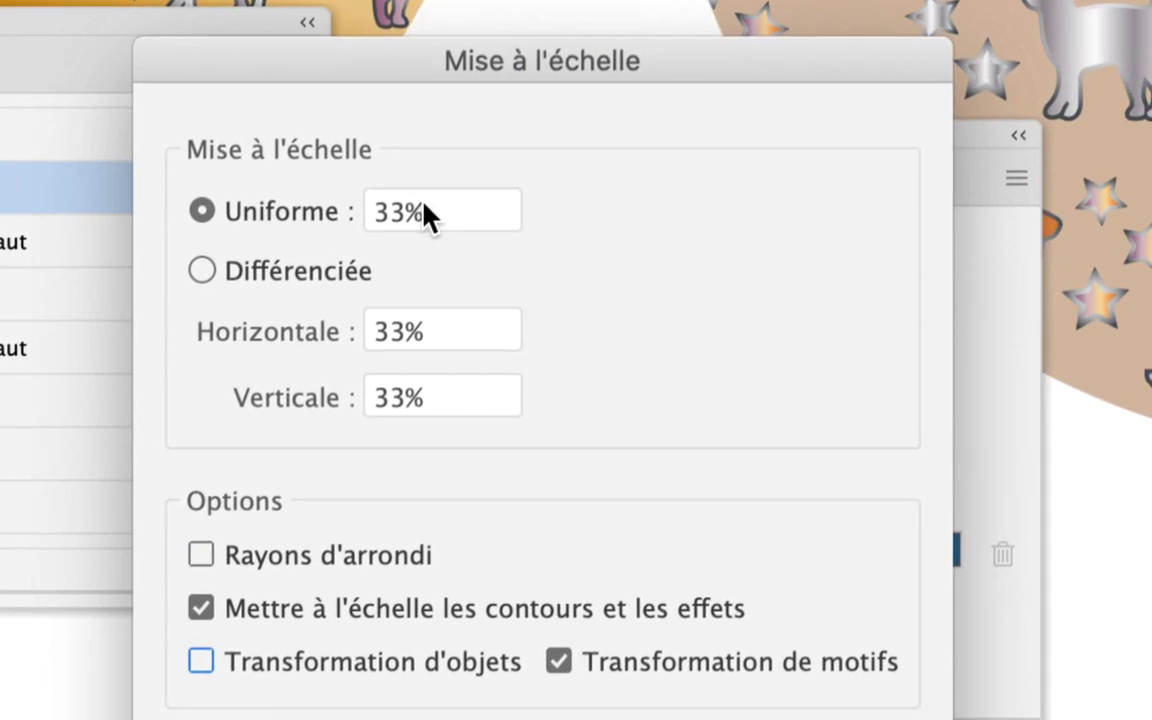
left_click(418, 207)
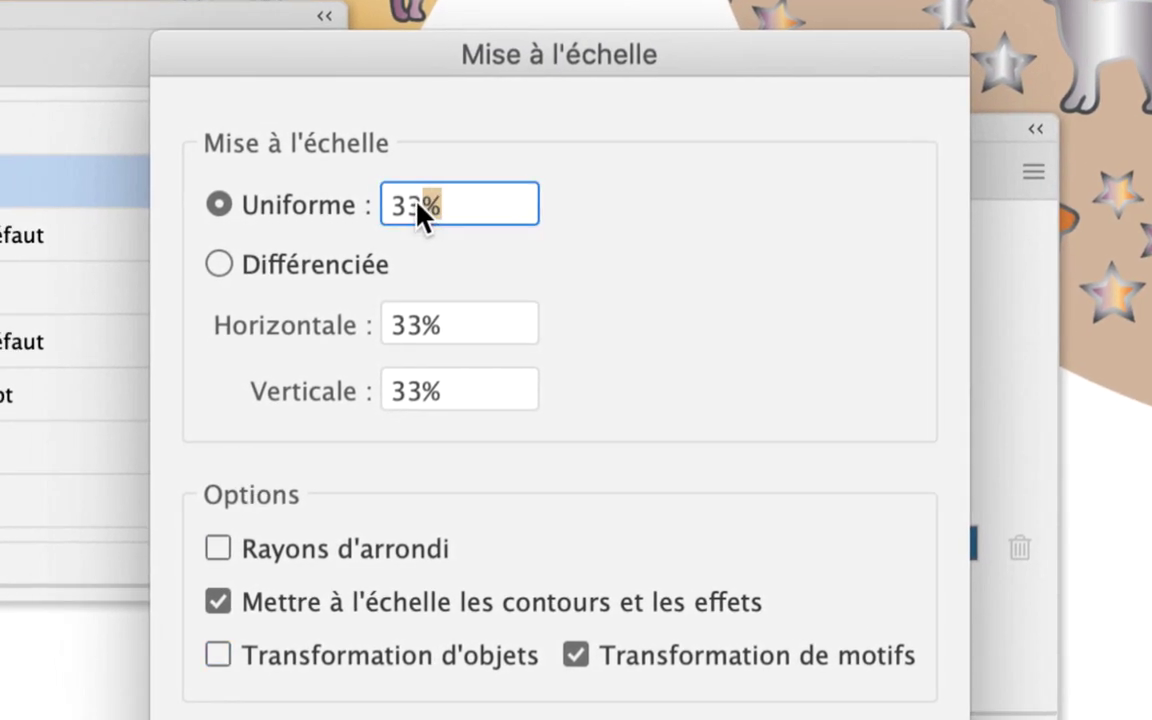
double_click(418, 207)
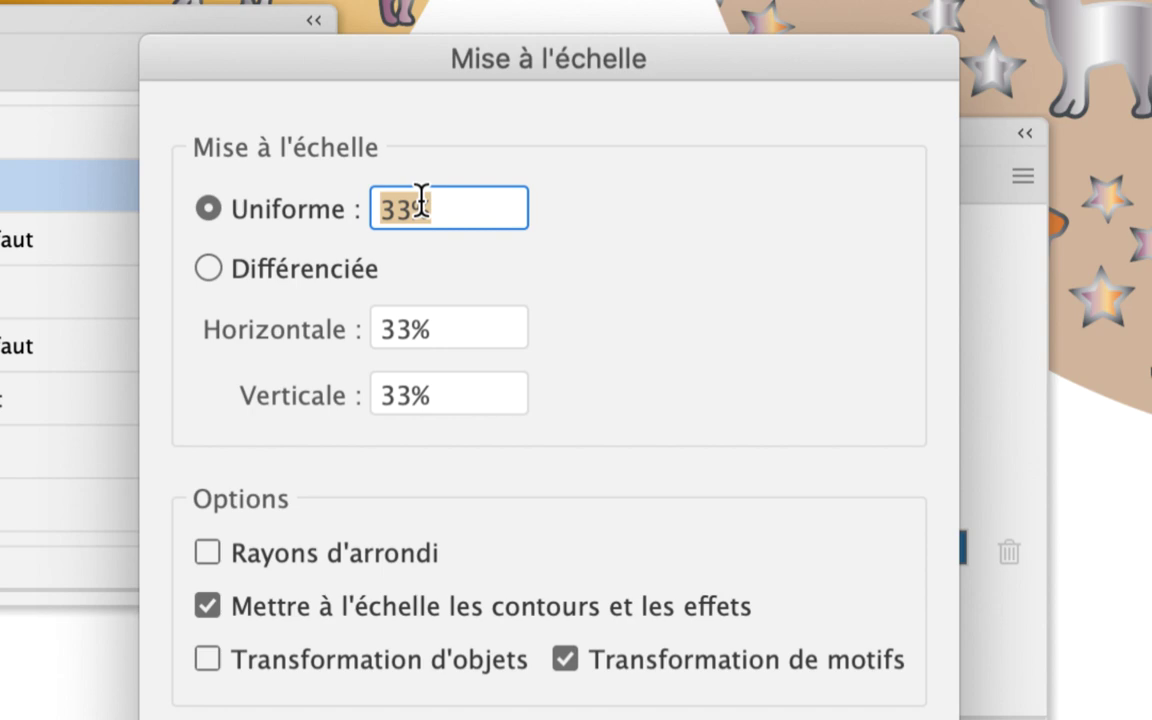
type("20")
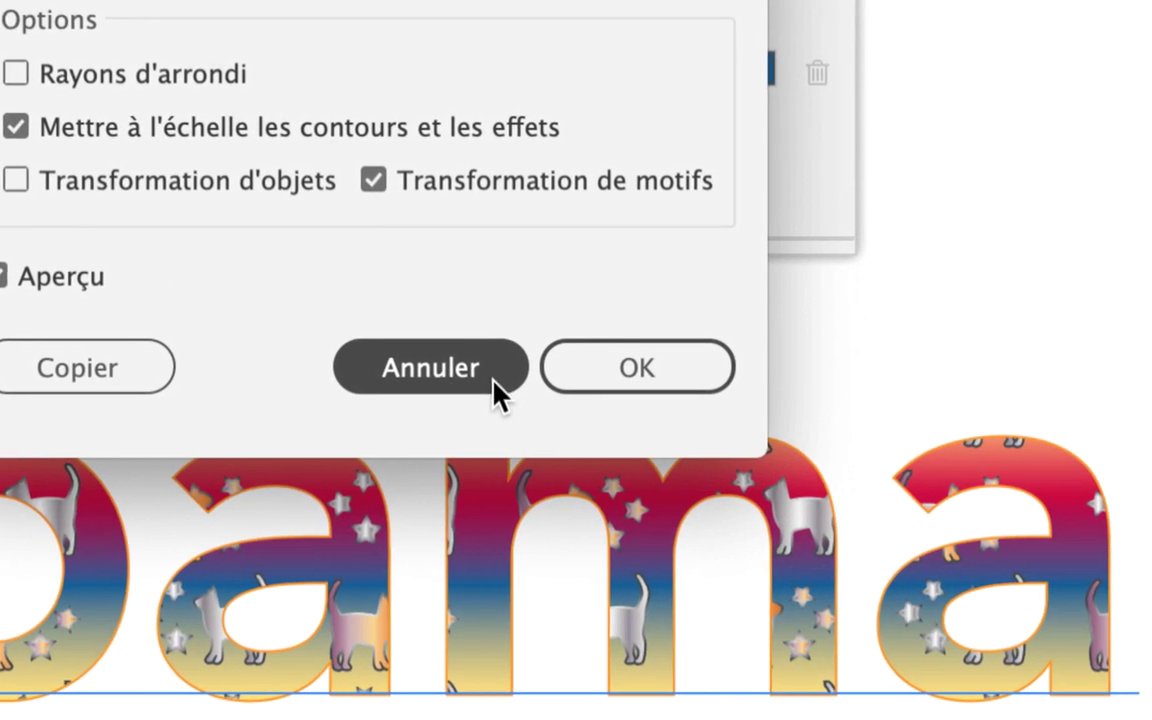
left_click(512, 377)
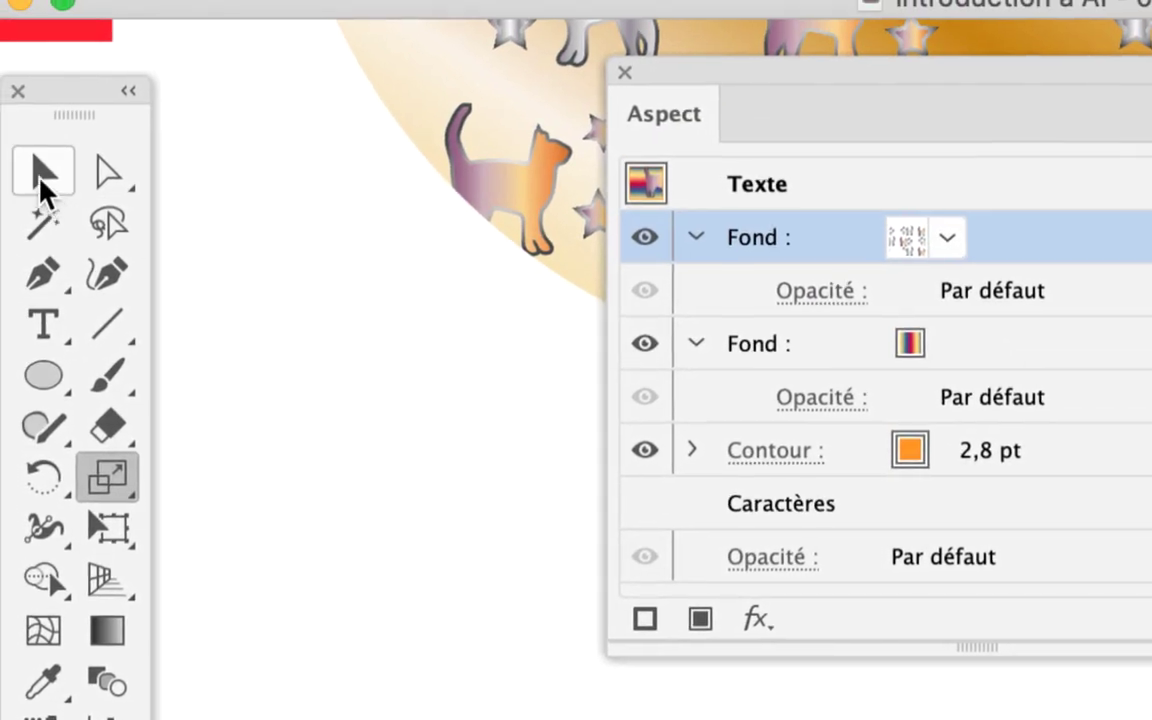
Rescale the cat pattern alone to 120% uniform through the Scale tool options.
left_click(8, 127)
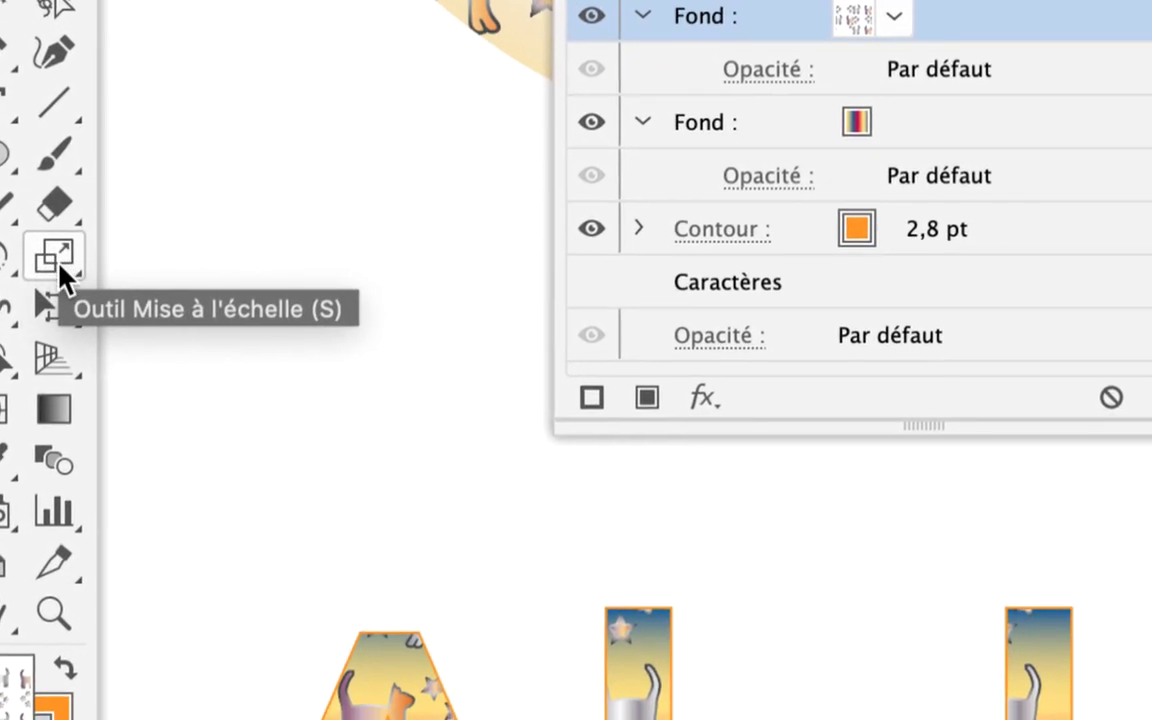
double_click(58, 262)
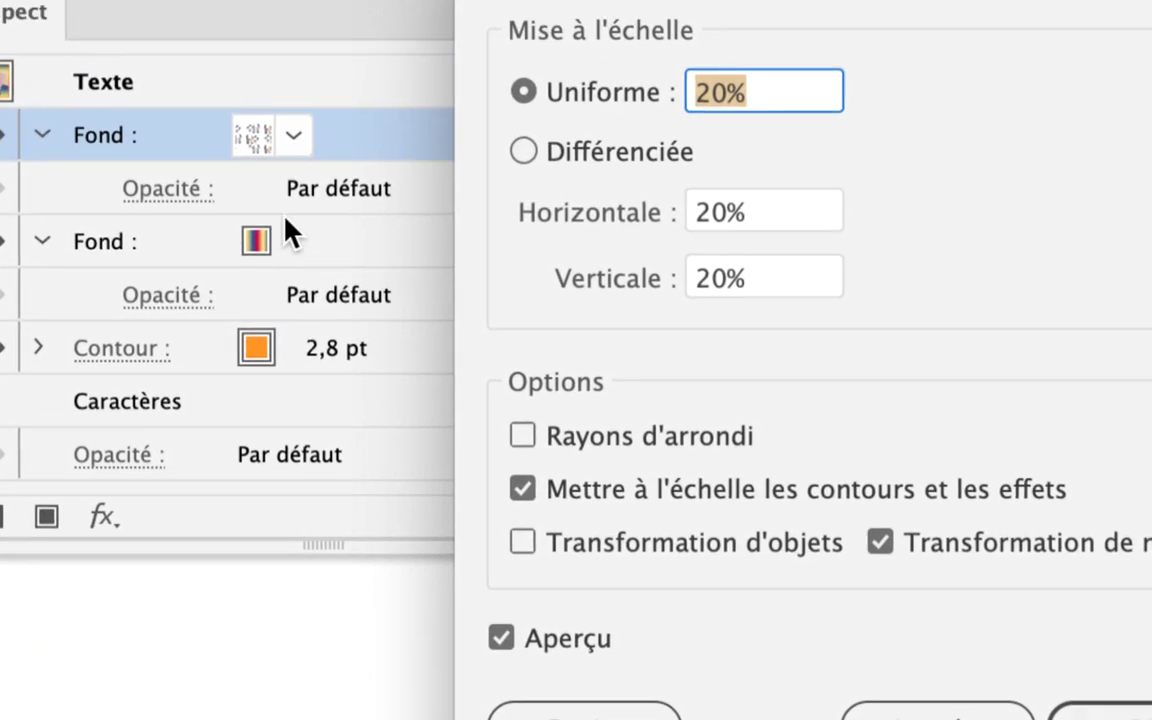
type("12")
key("Tab")
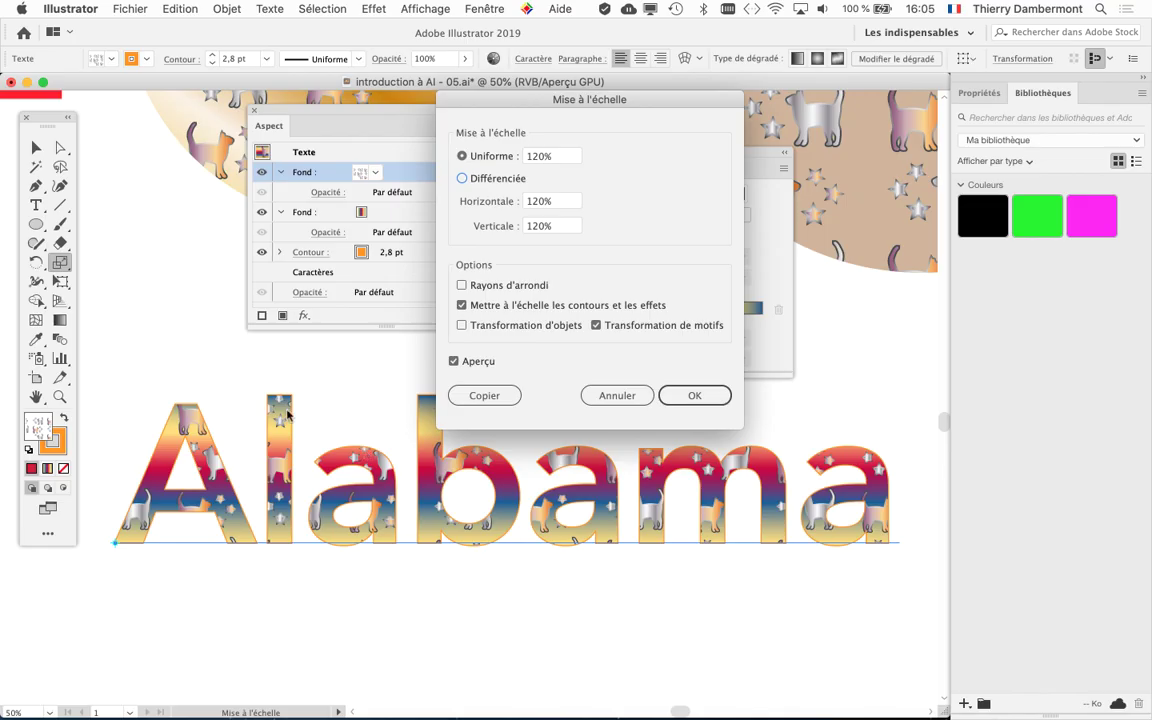
left_click(688, 396)
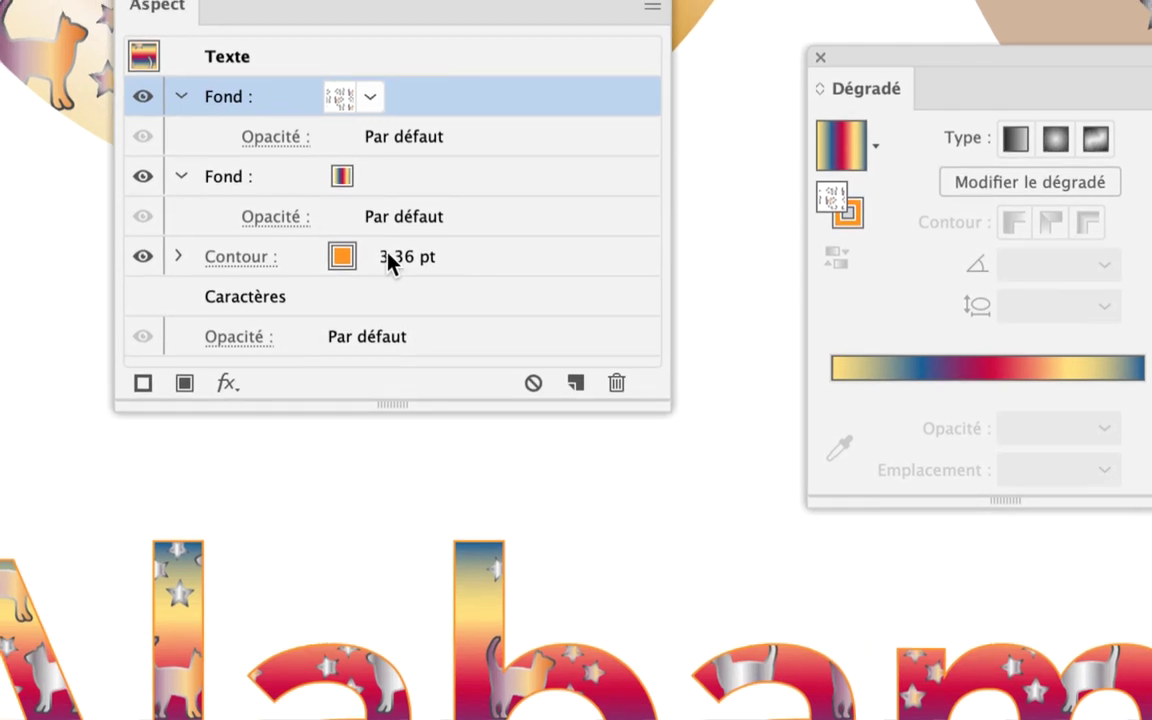
Thicken the orange stroke of the Alabama letters to 16 pt.
left_click(390, 260)
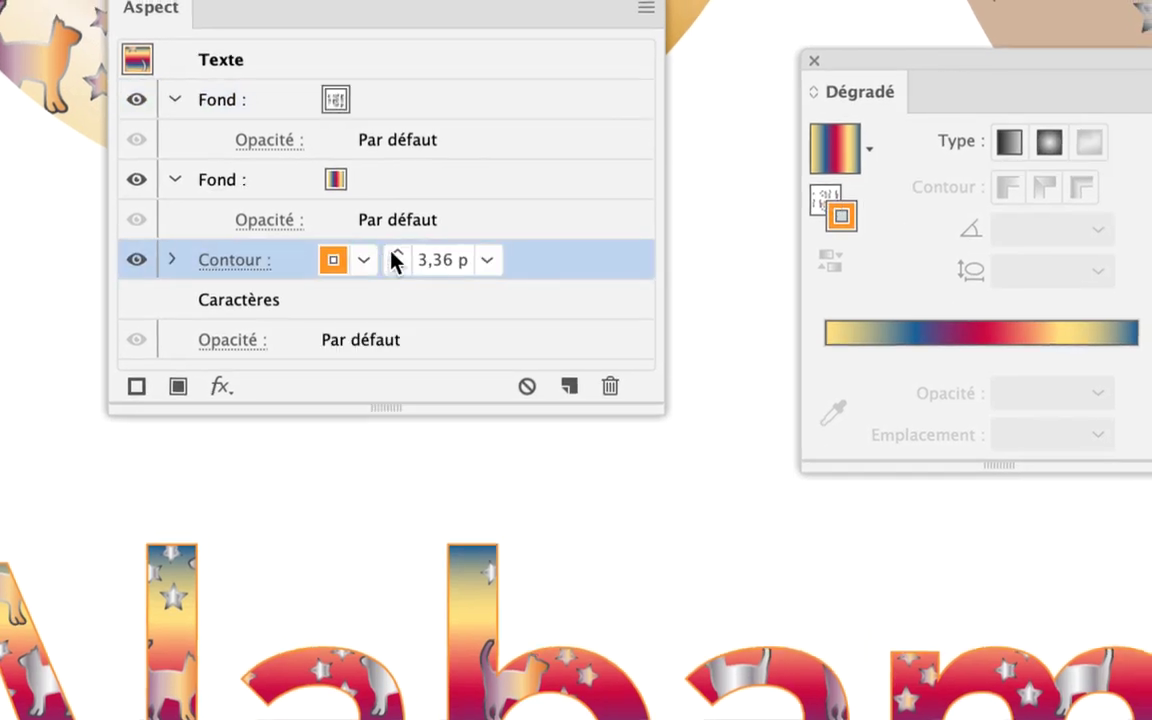
left_click(401, 252)
left_click(394, 254)
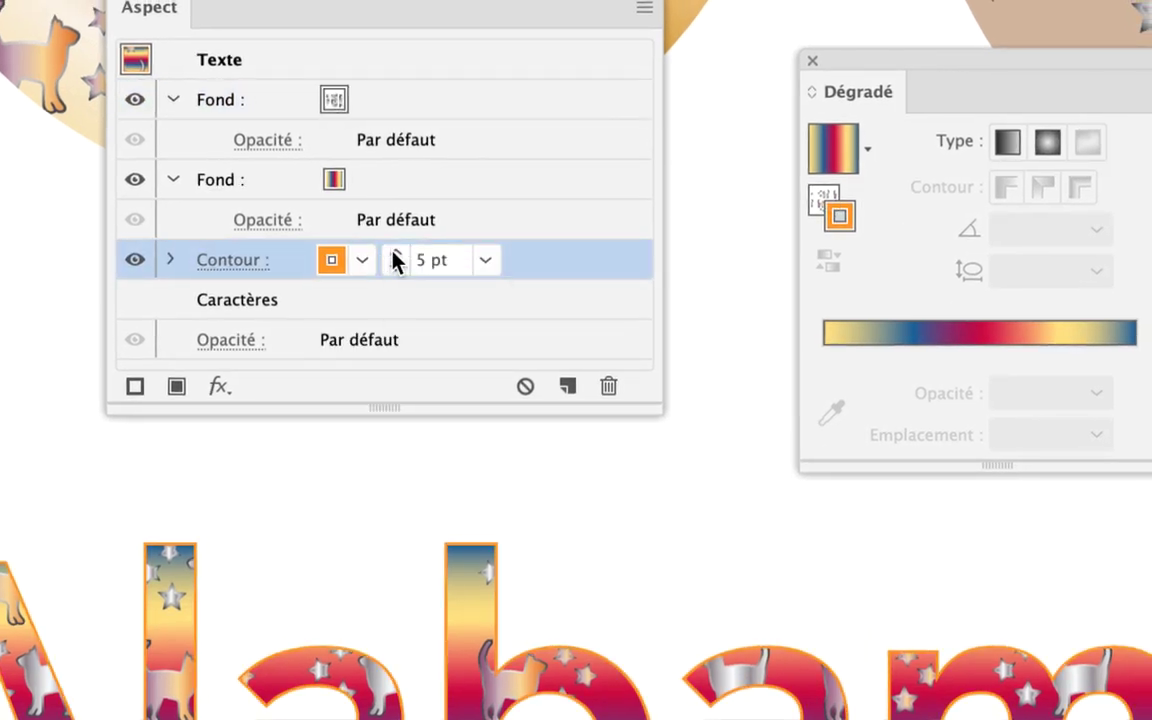
left_click(394, 254)
left_click(394, 254)
left_click(394, 254)
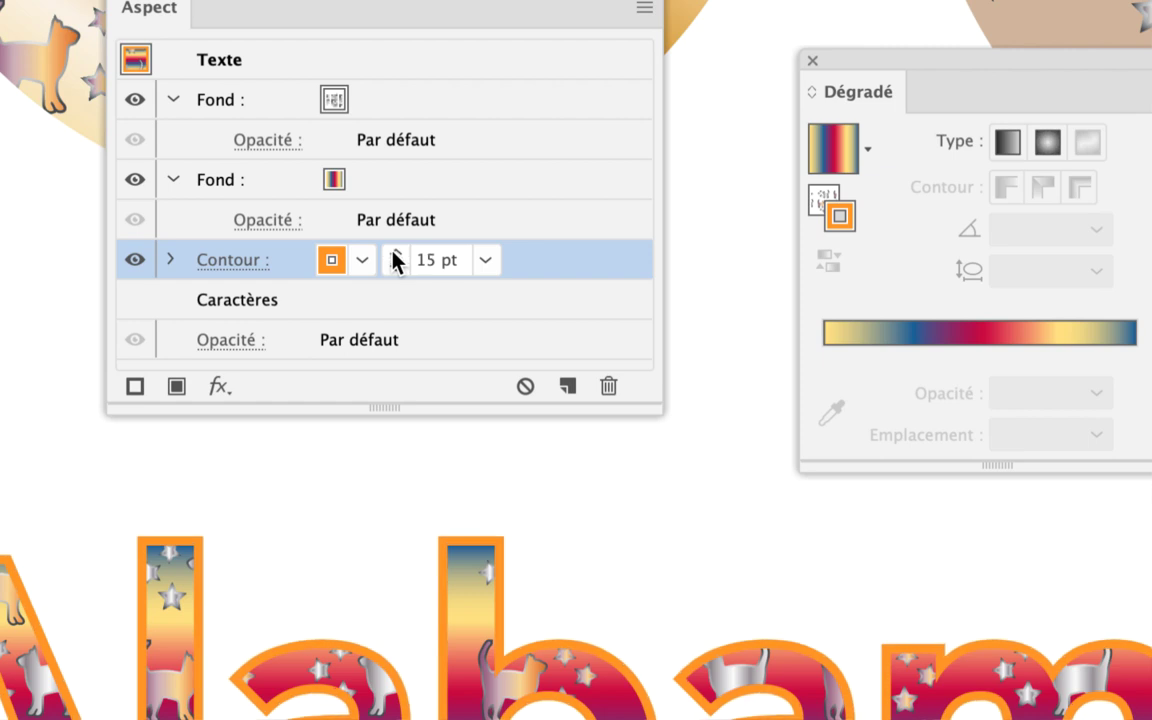
left_click(394, 254)
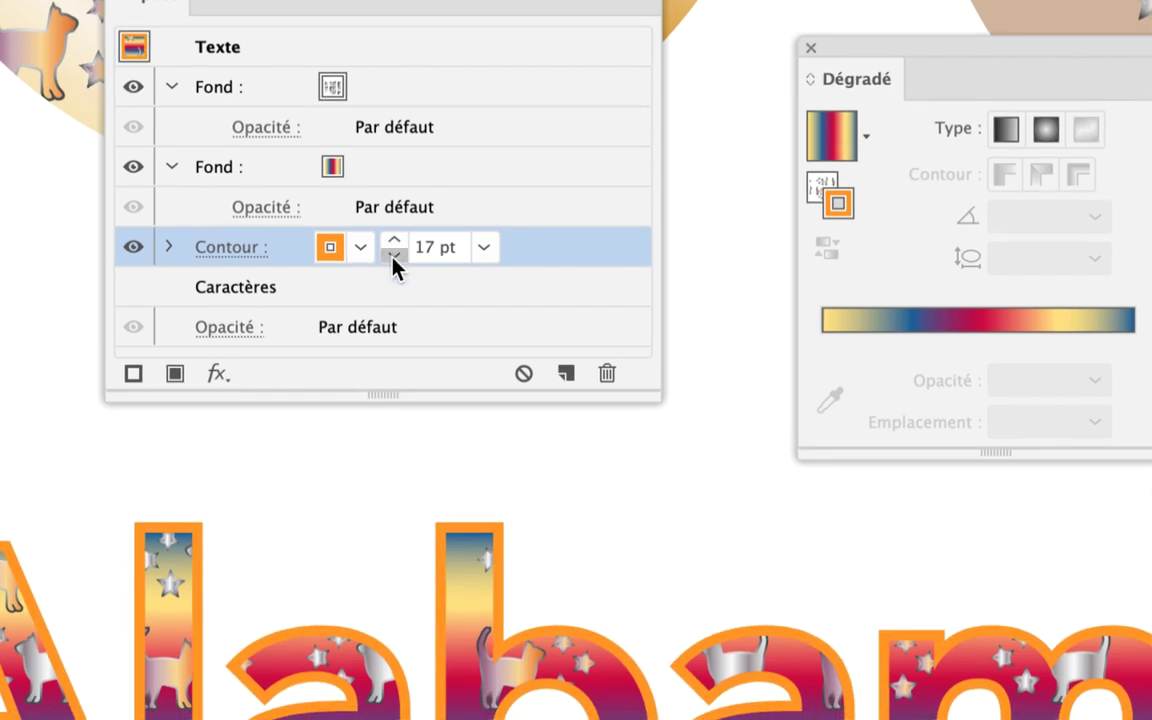
left_click(393, 257)
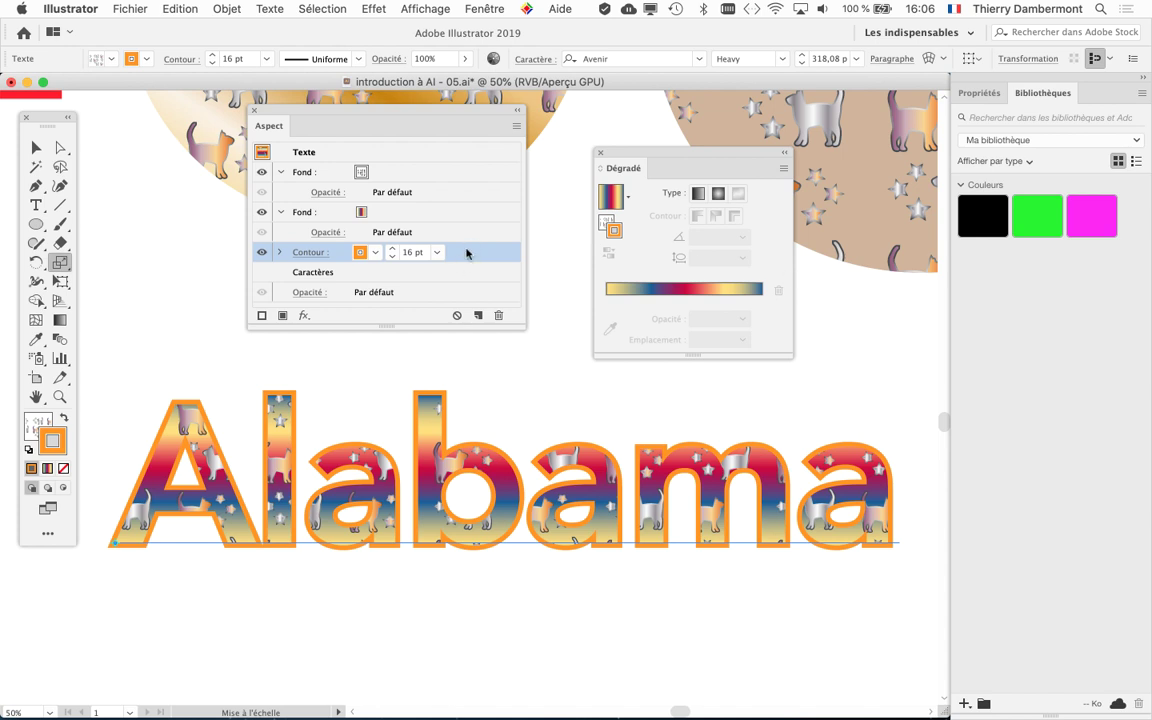
left_click(431, 177)
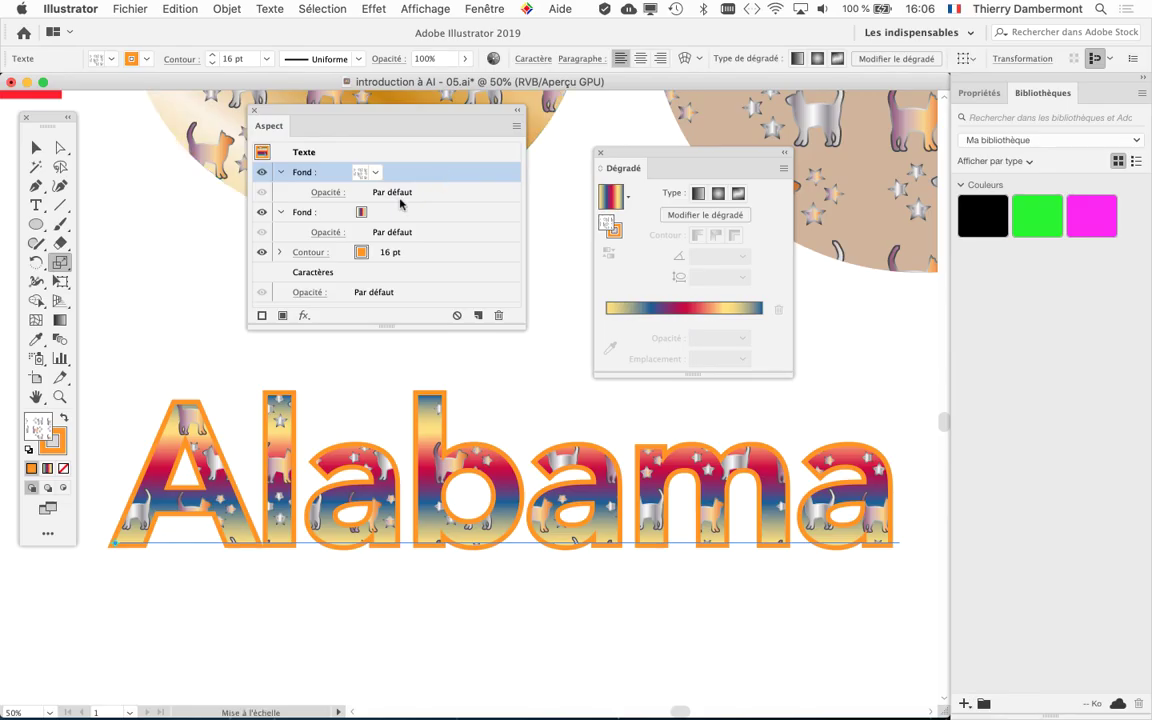
Move the Dégradé panel aside, enlarge the Aspect panel and recenter the Alabama text.
left_click_drag(622, 168, 677, 131)
left_click_drag(418, 104, 410, 96)
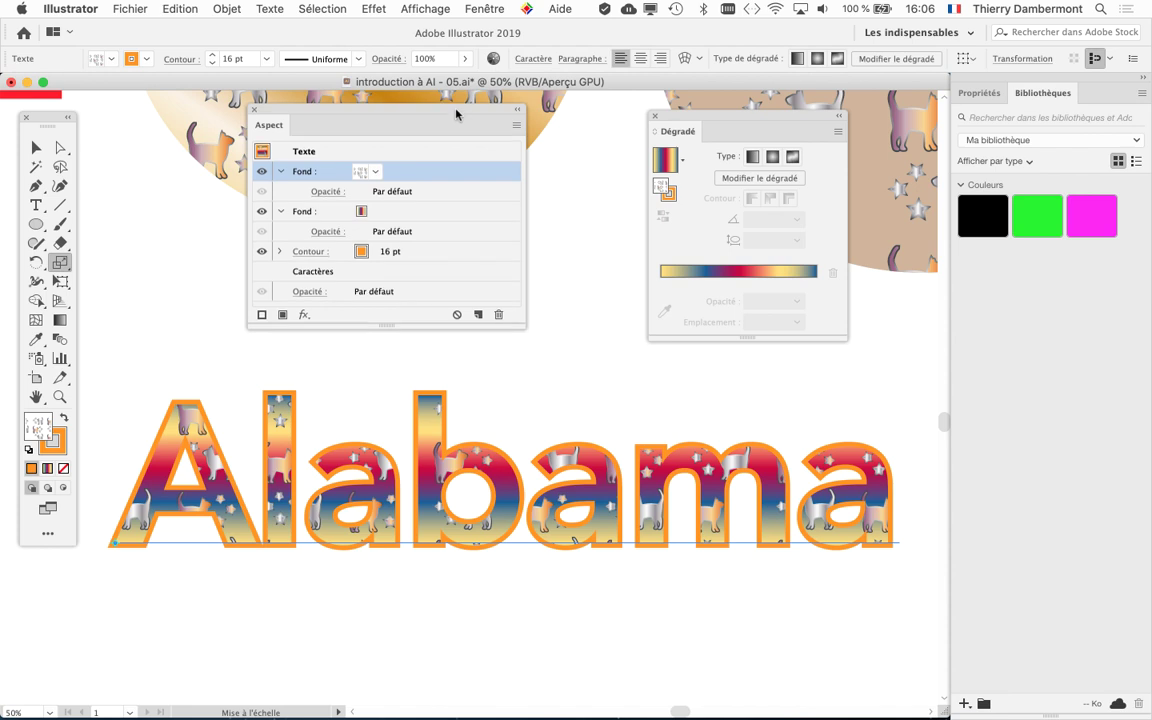
scroll(586, 516, "down", 1)
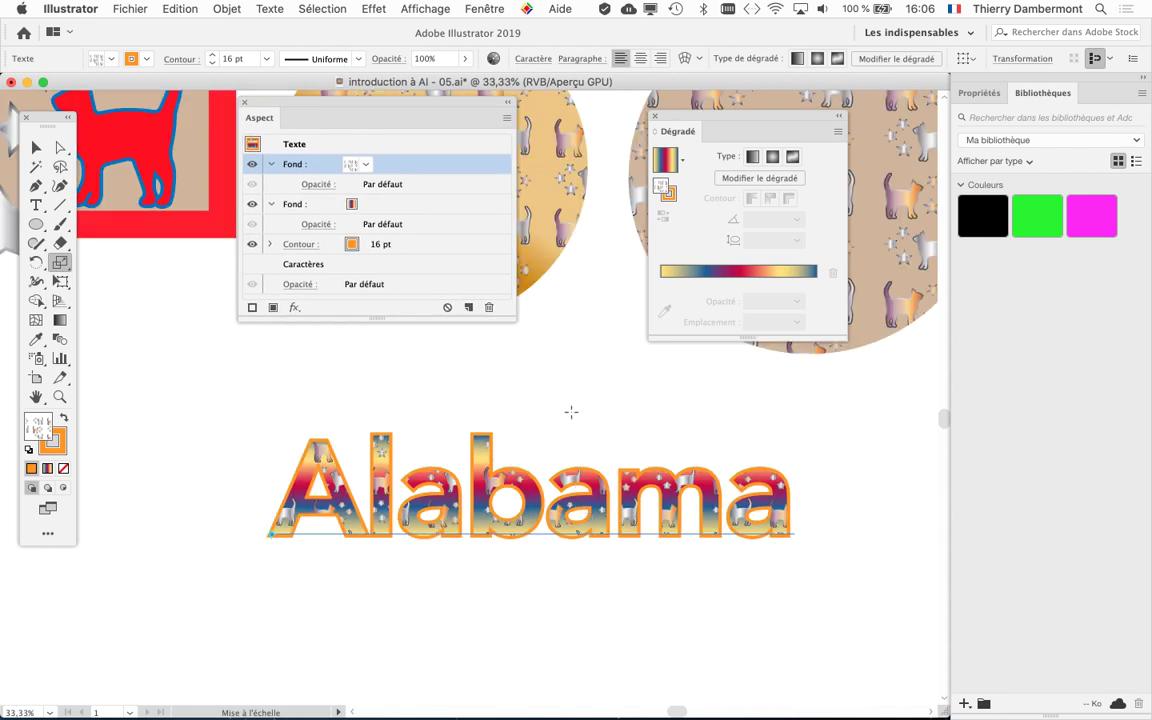
left_click_drag(514, 318, 525, 385)
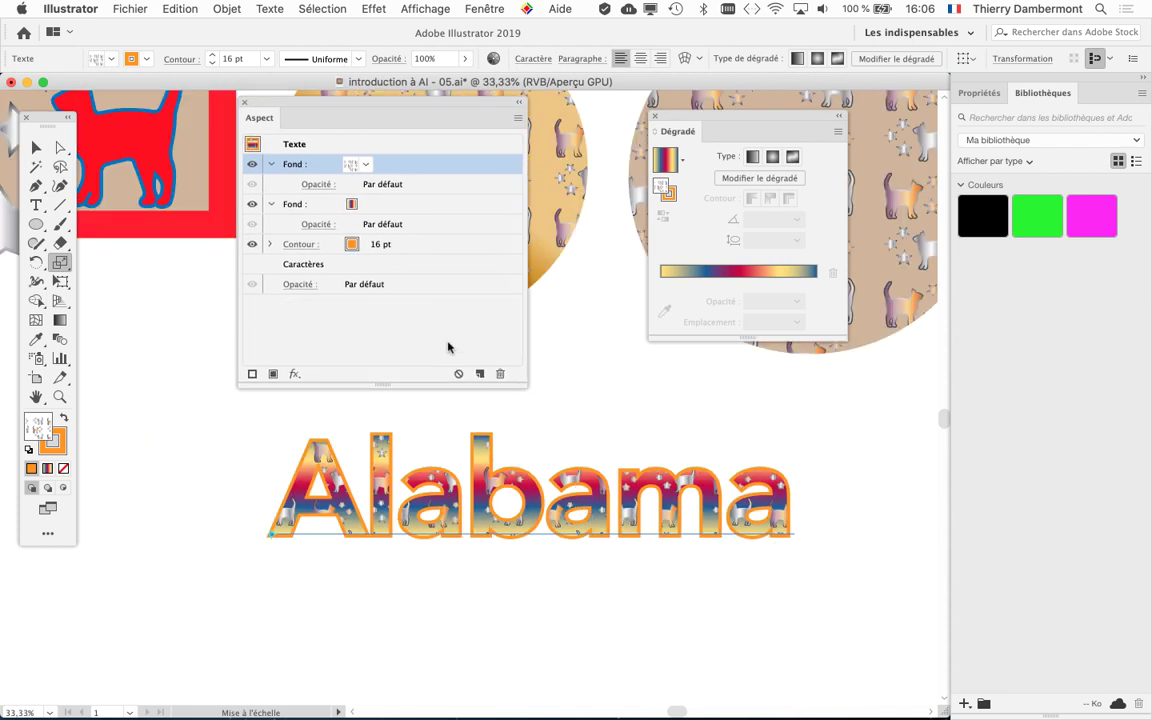
scroll(512, 553, "up", 1)
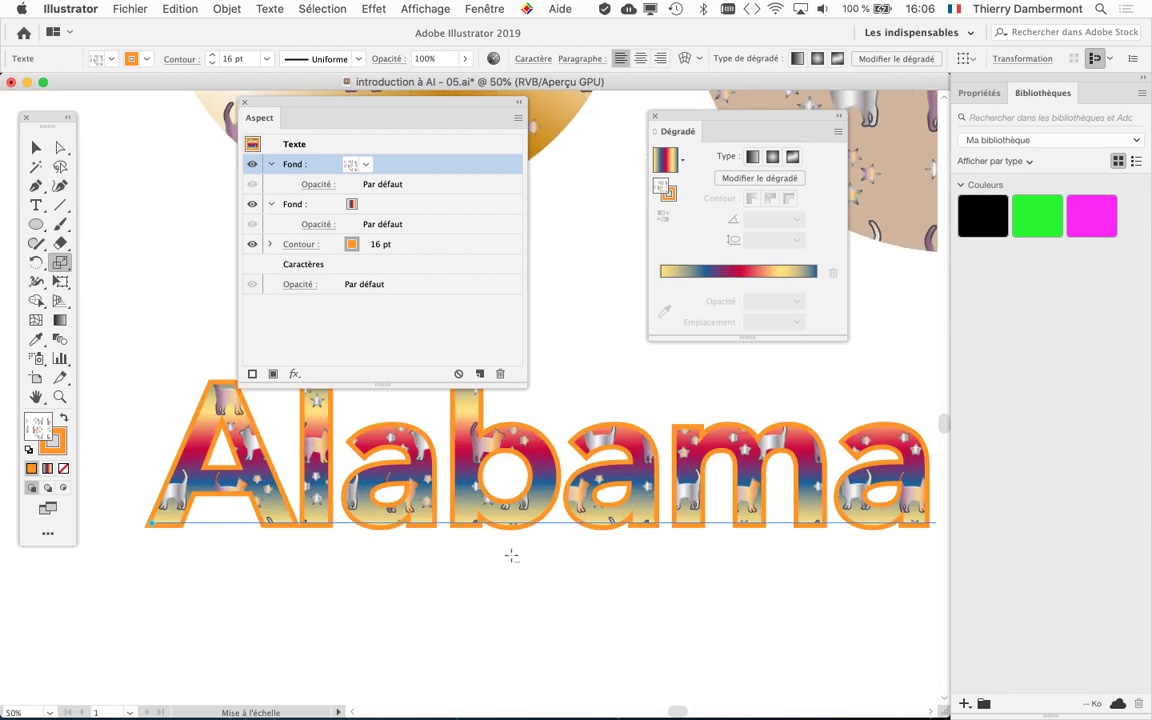
scroll(515, 537, "up", 1)
left_click_drag(517, 537, 508, 593)
scroll(508, 593, "down", 2)
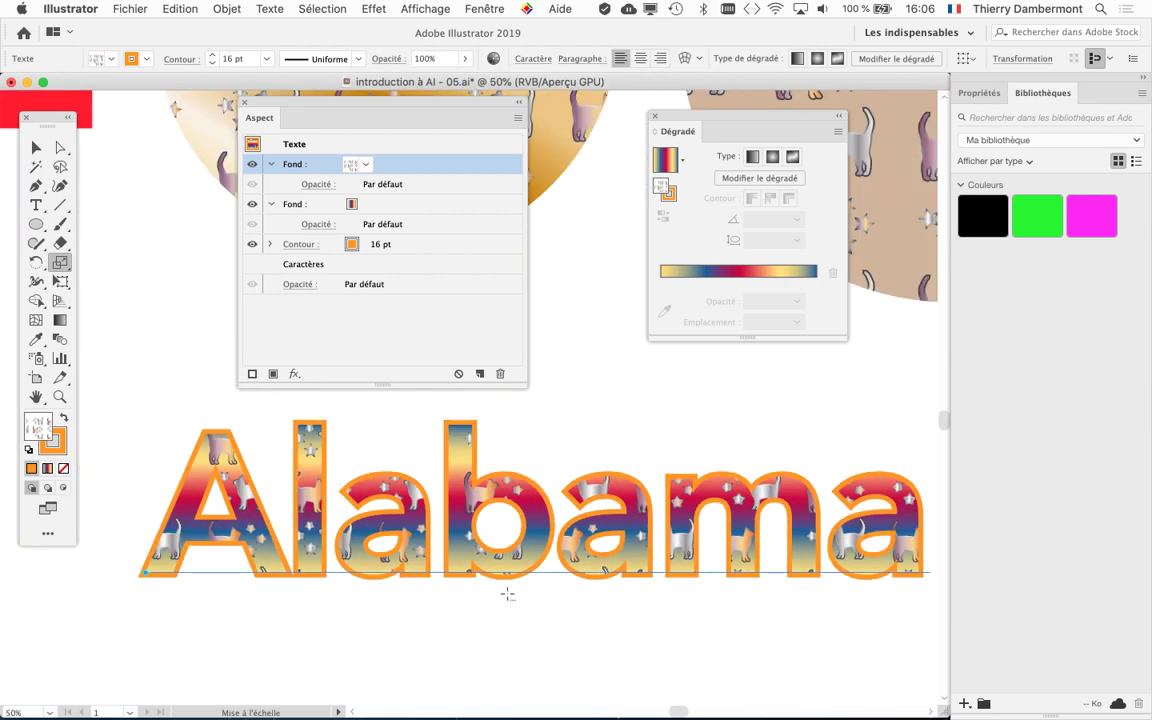
scroll(480, 598, "up", 1)
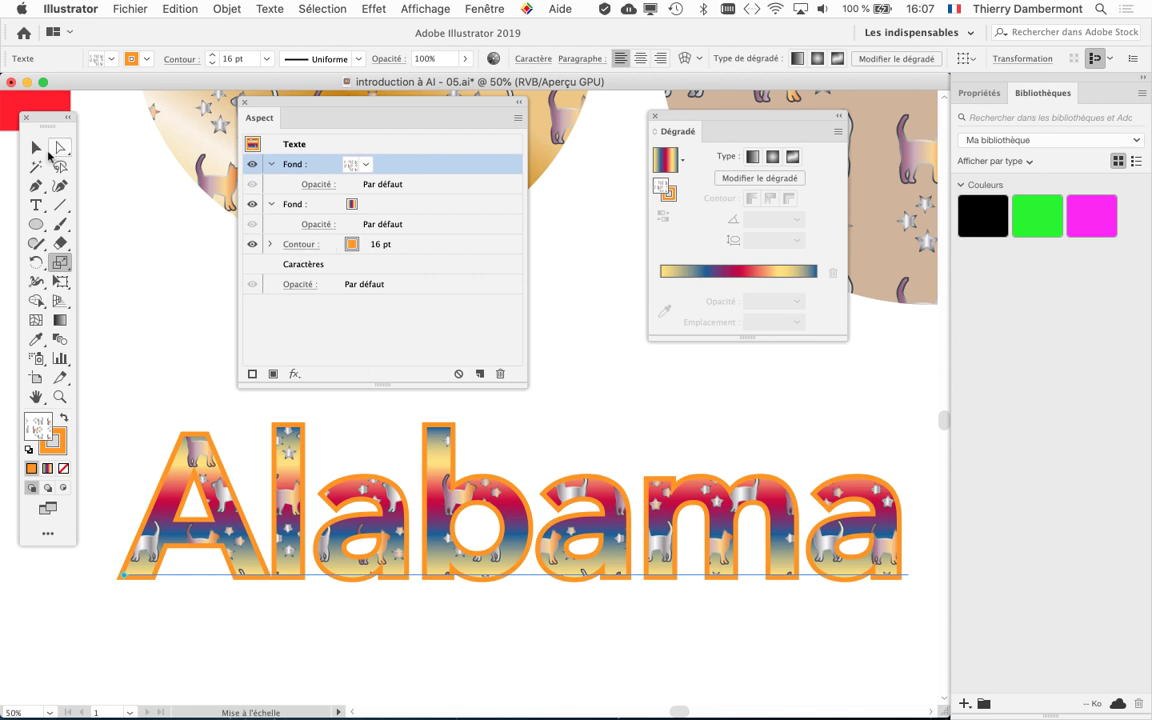
Switch to the Selection tool and bring up the Effet menu.
left_click(45, 151)
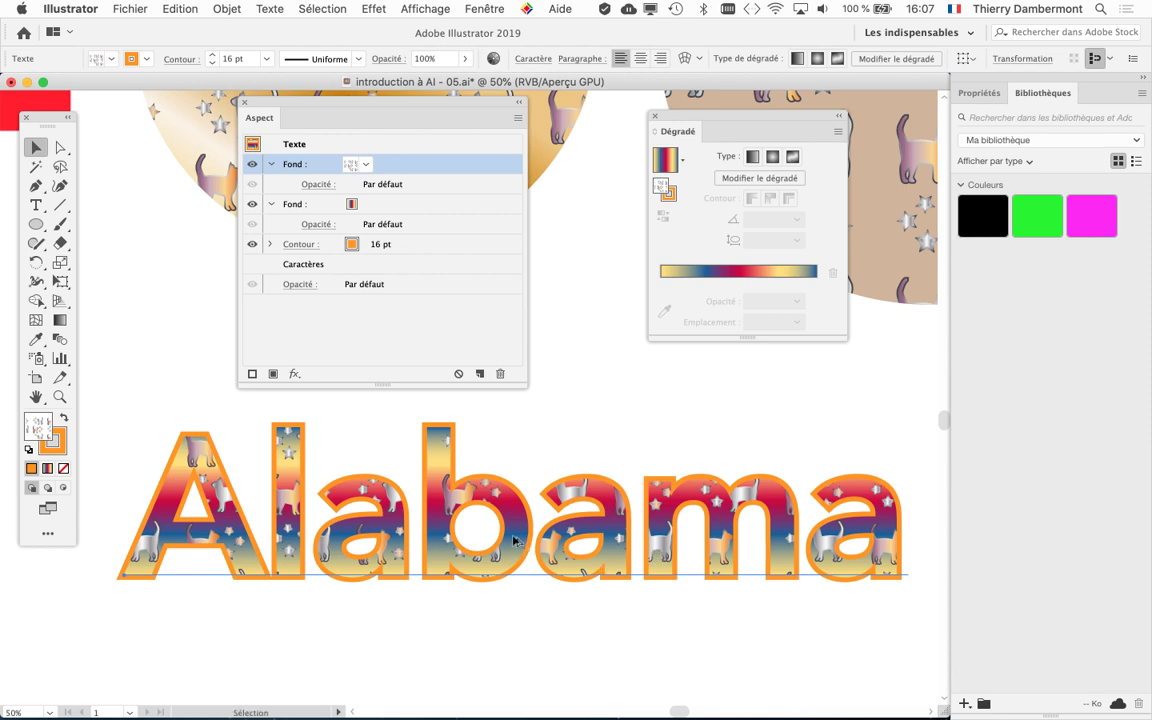
scroll(513, 541, "down", 1)
scroll(443, 526, "down", 1)
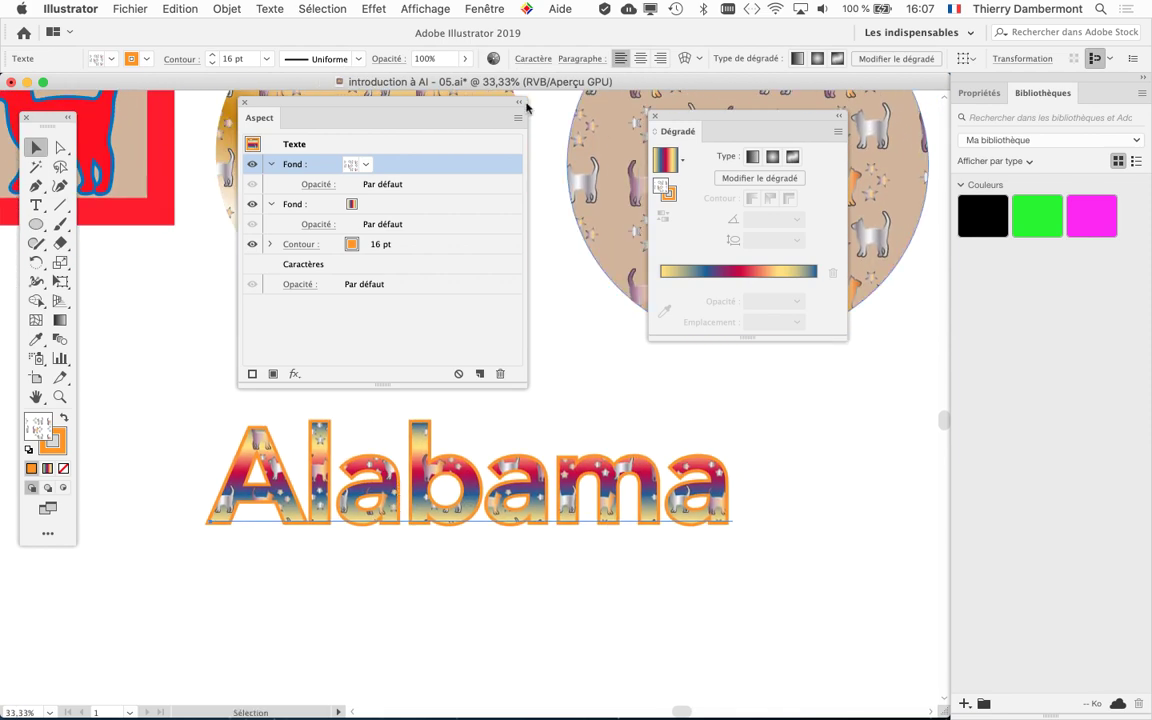
left_click(374, 9)
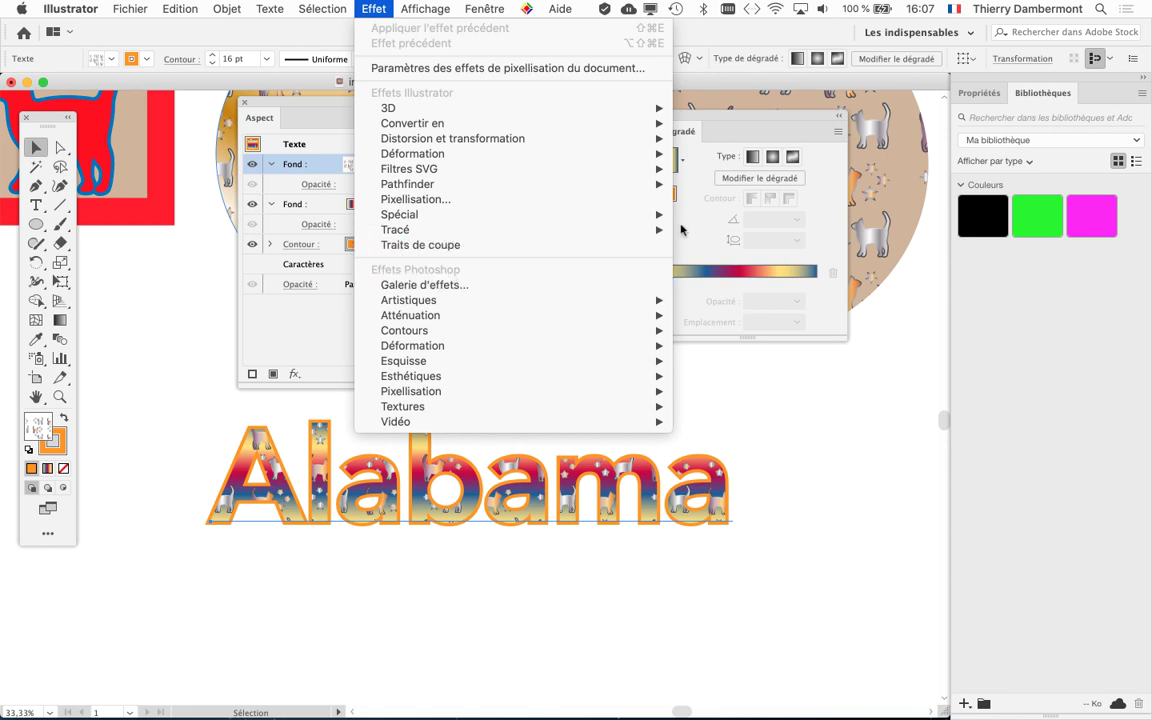
mouse_move(400, 214)
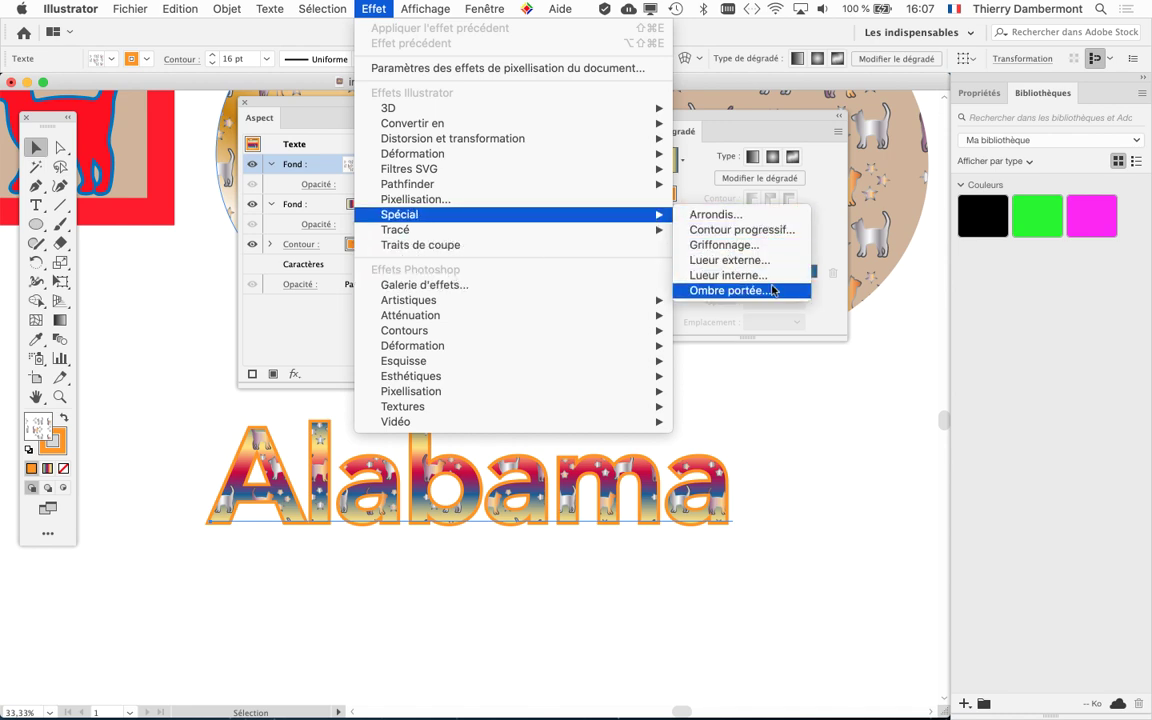
Preview an Ombre portée shadow, cancel it, and deselect the pattern Fond row.
left_click(772, 290)
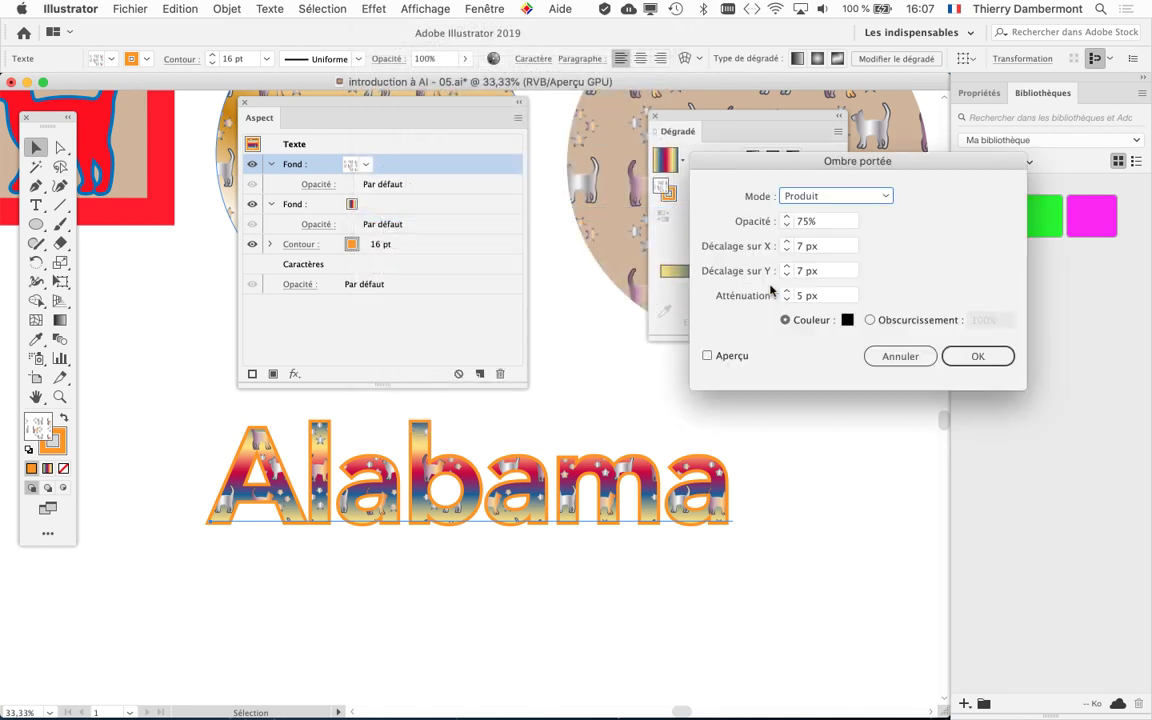
left_click(728, 357)
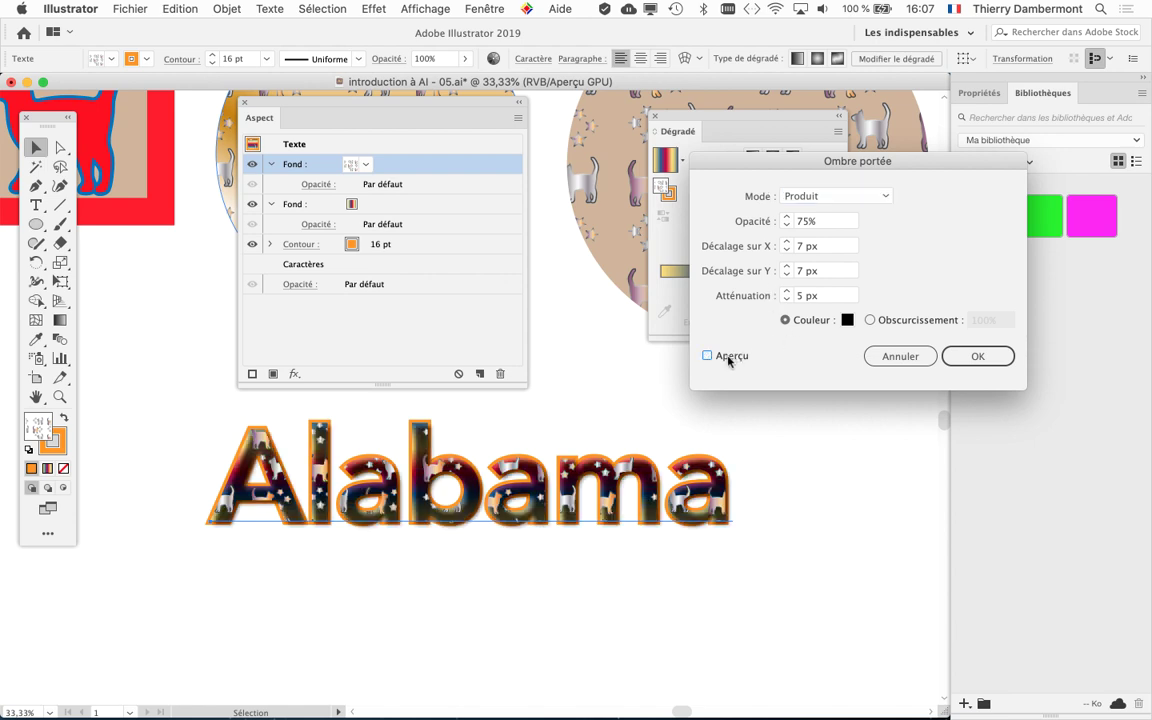
left_click(905, 357)
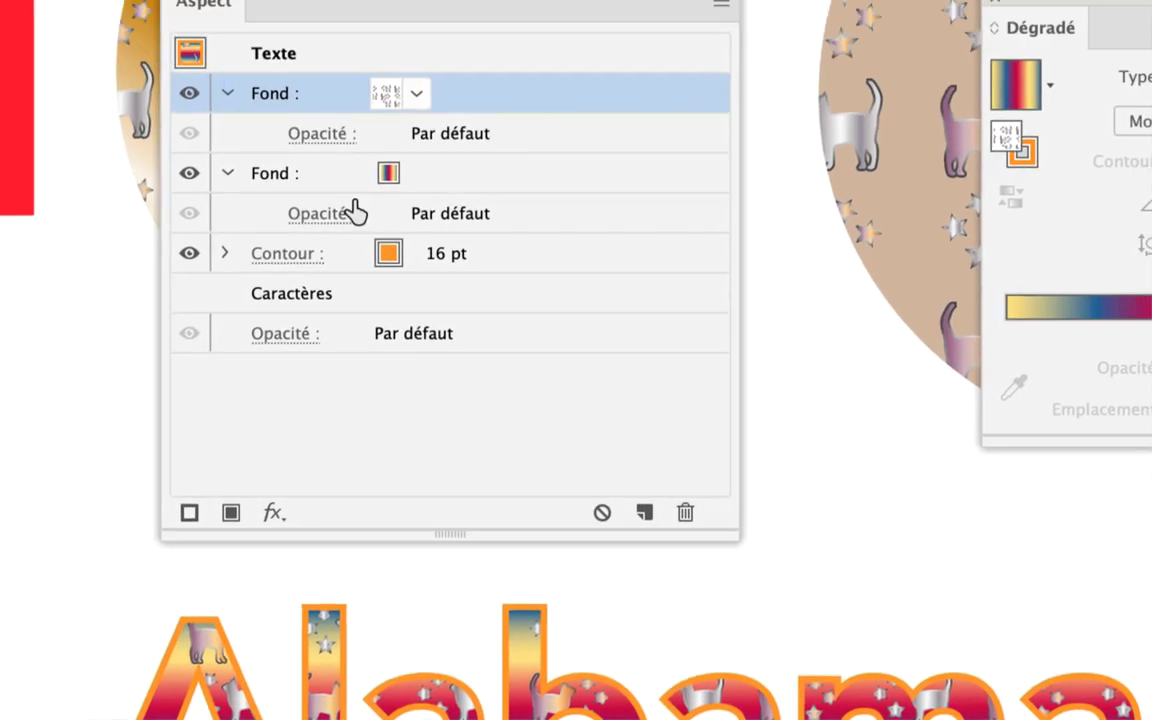
left_click(365, 270)
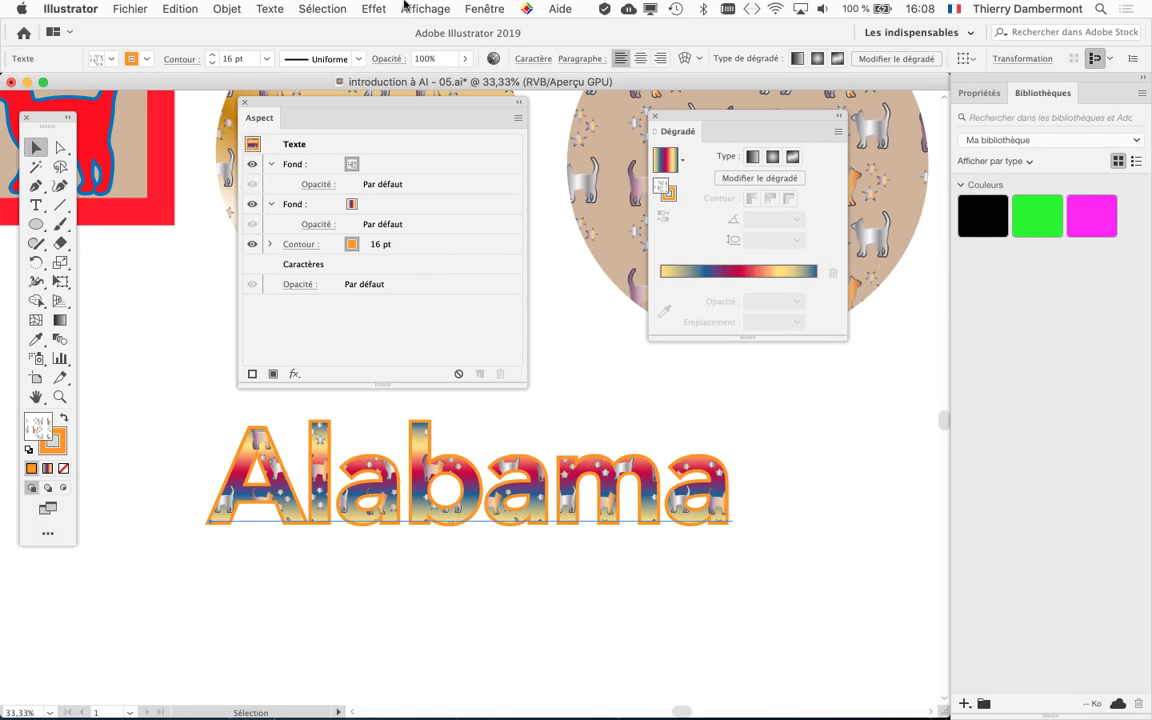
Apply an Ombre portée drop shadow (75% opacity, 7 px offsets, 5 px blur) beneath the Alabama text.
left_click(375, 8)
mouse_move(400, 214)
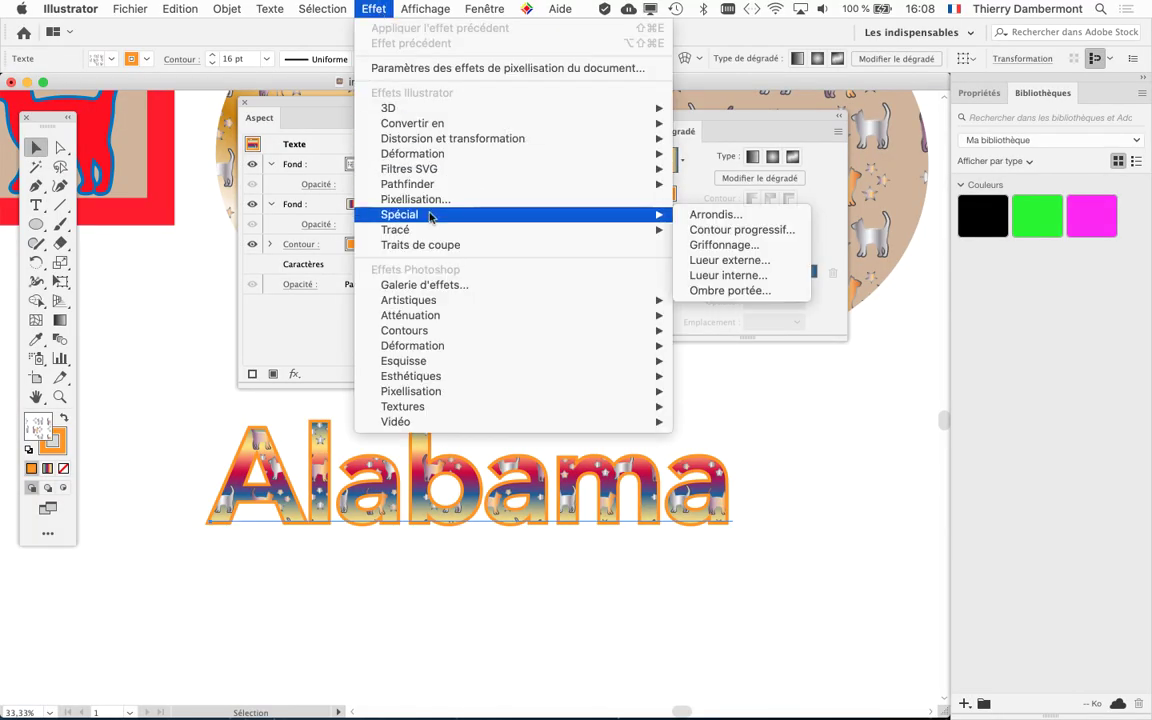
left_click(768, 292)
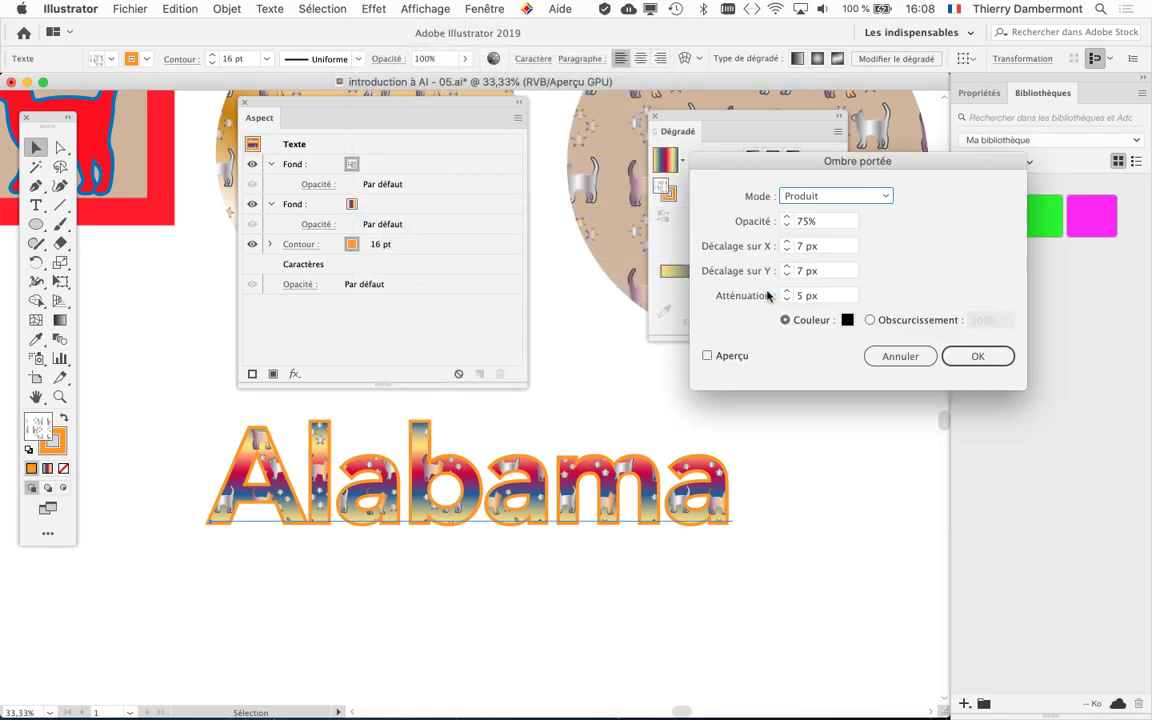
left_click(741, 358)
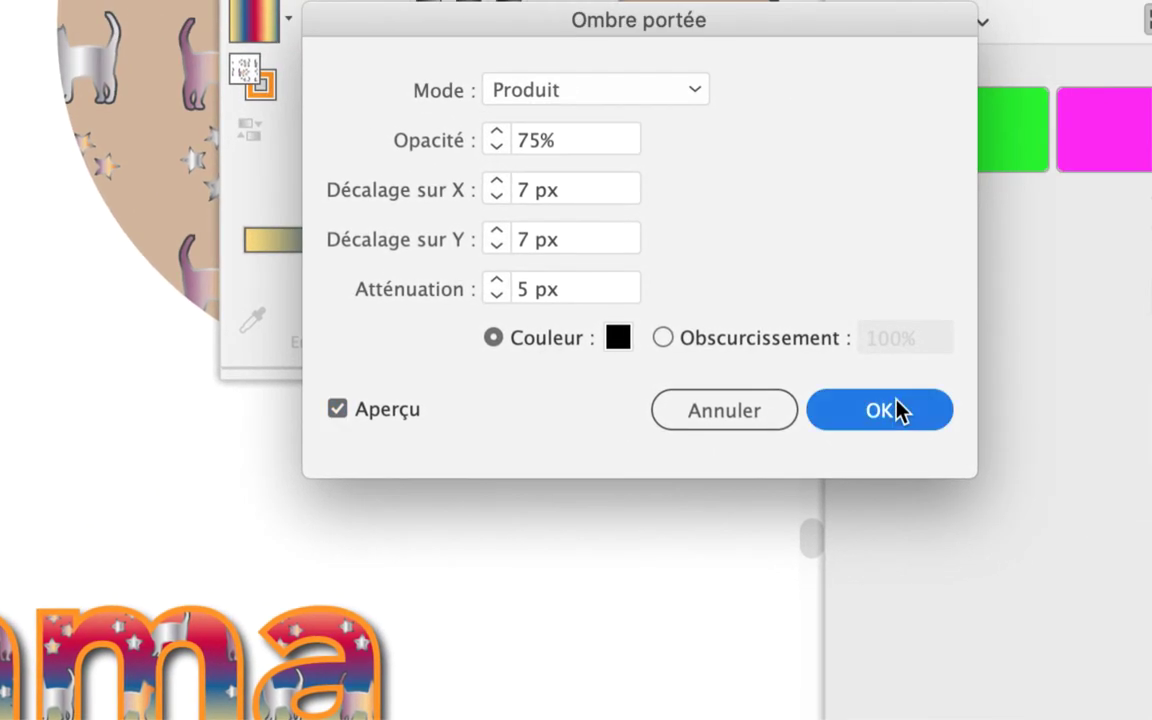
left_click(1140, 259)
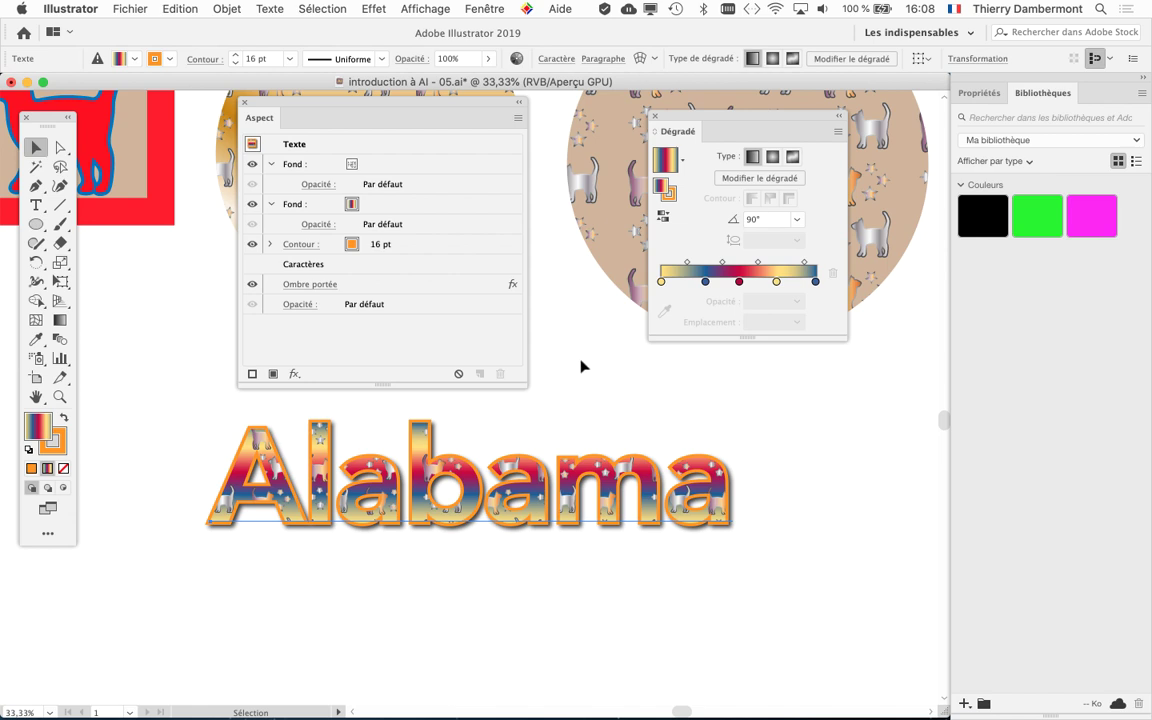
left_click(374, 9)
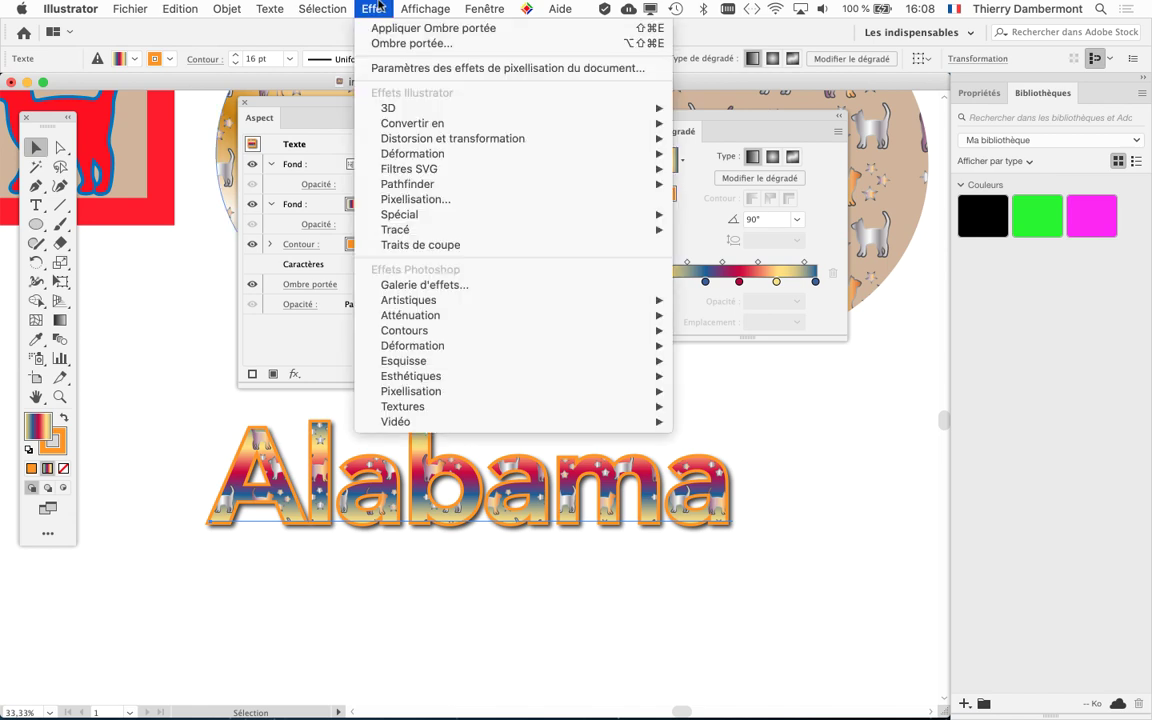
Lower the Alabama text's Ombre portée opacity to 40%, keeping 7 px offsets and 5 px blur.
left_click(378, 8)
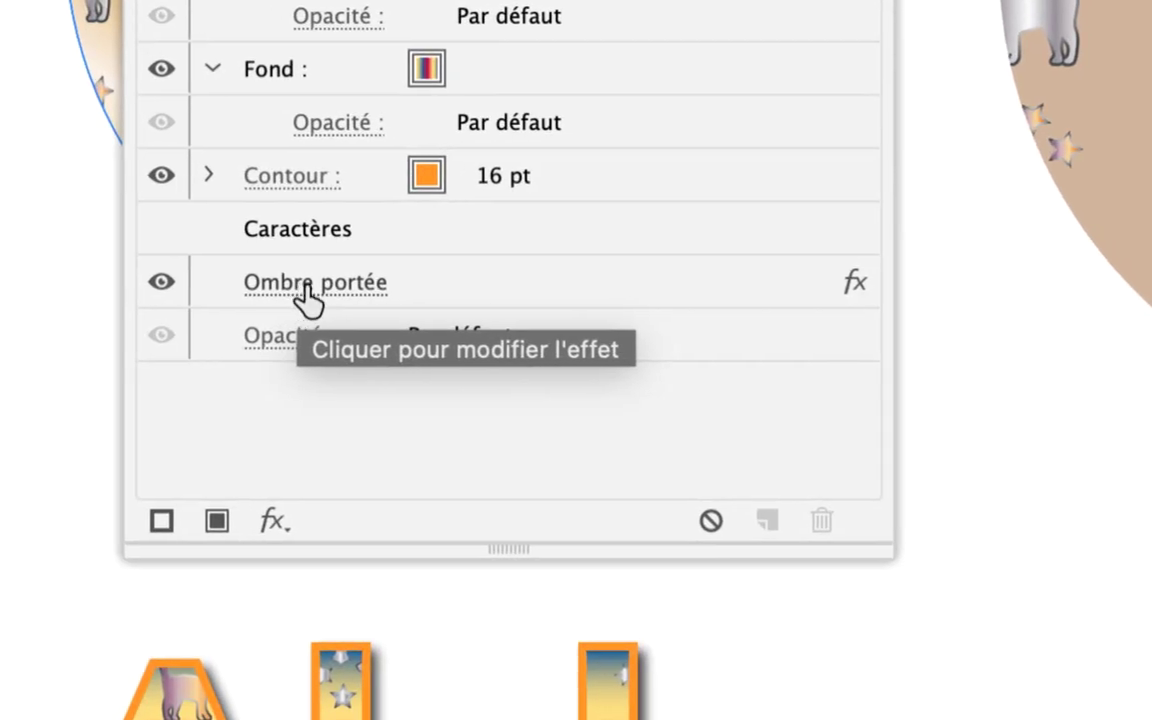
left_click(308, 293)
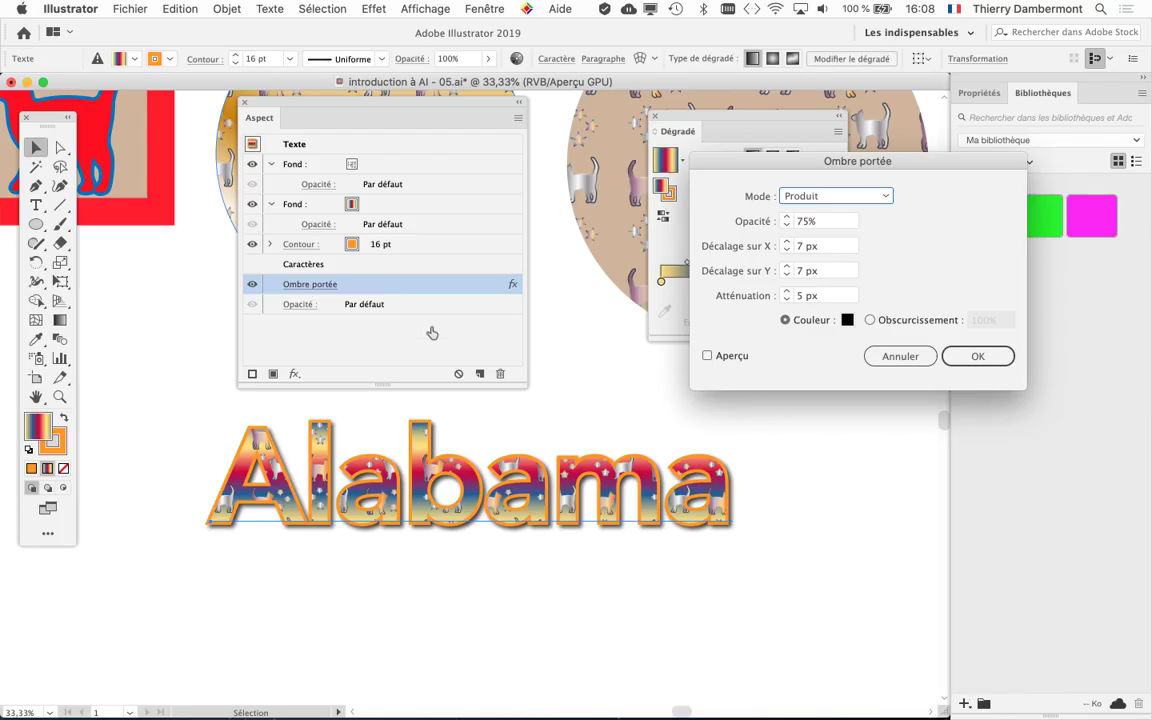
left_click_drag(727, 155, 550, 105)
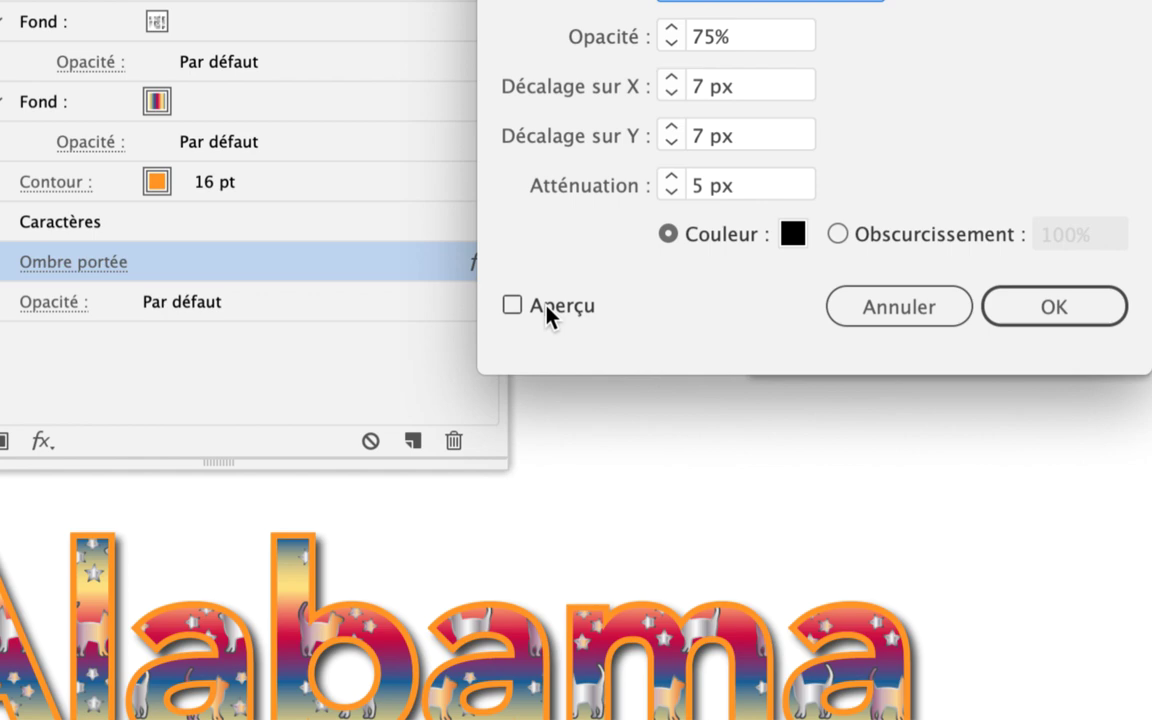
left_click(547, 308)
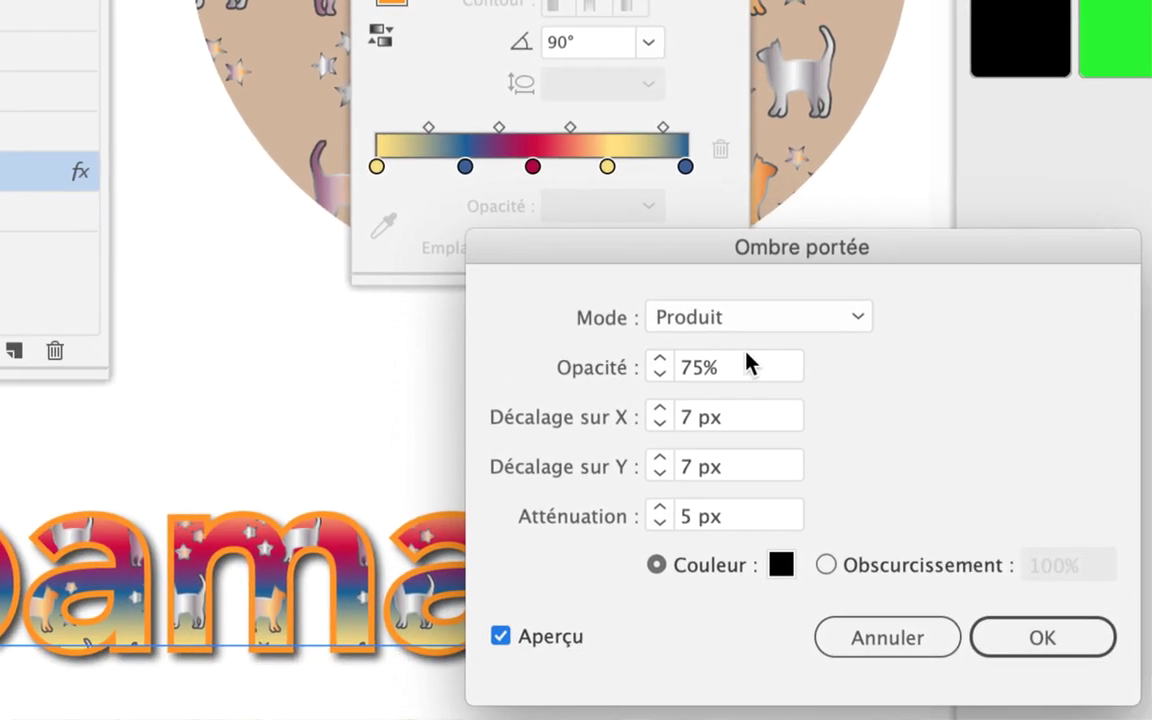
left_click(720, 358)
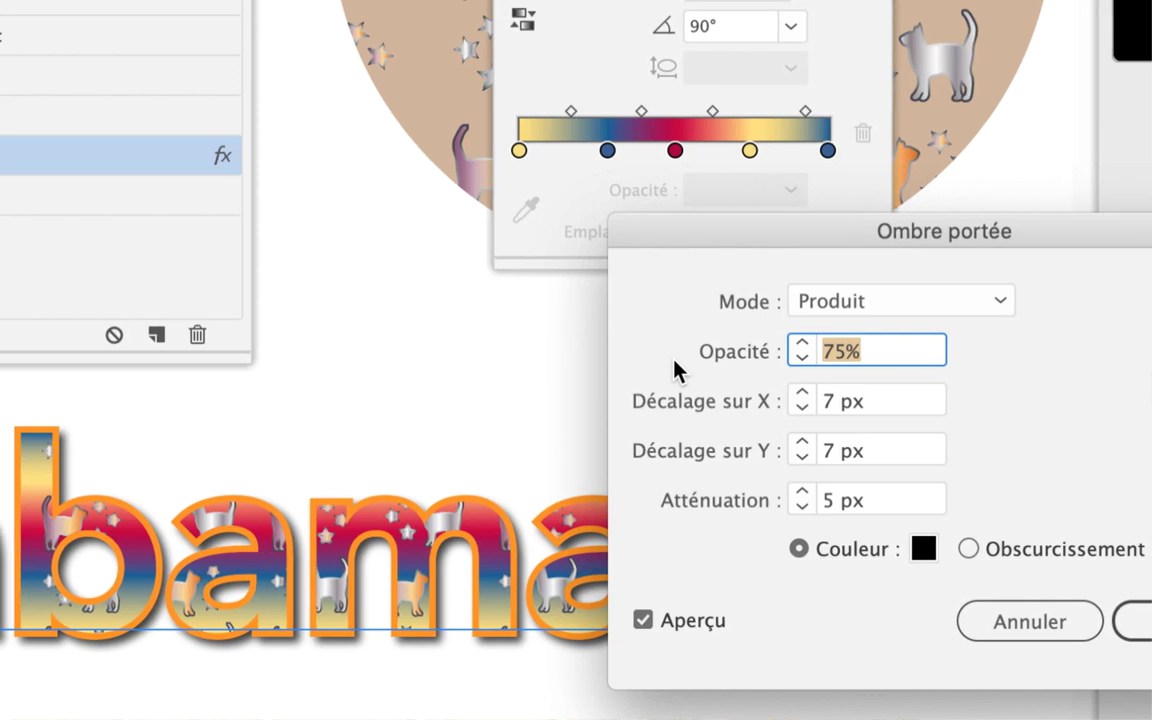
type("40")
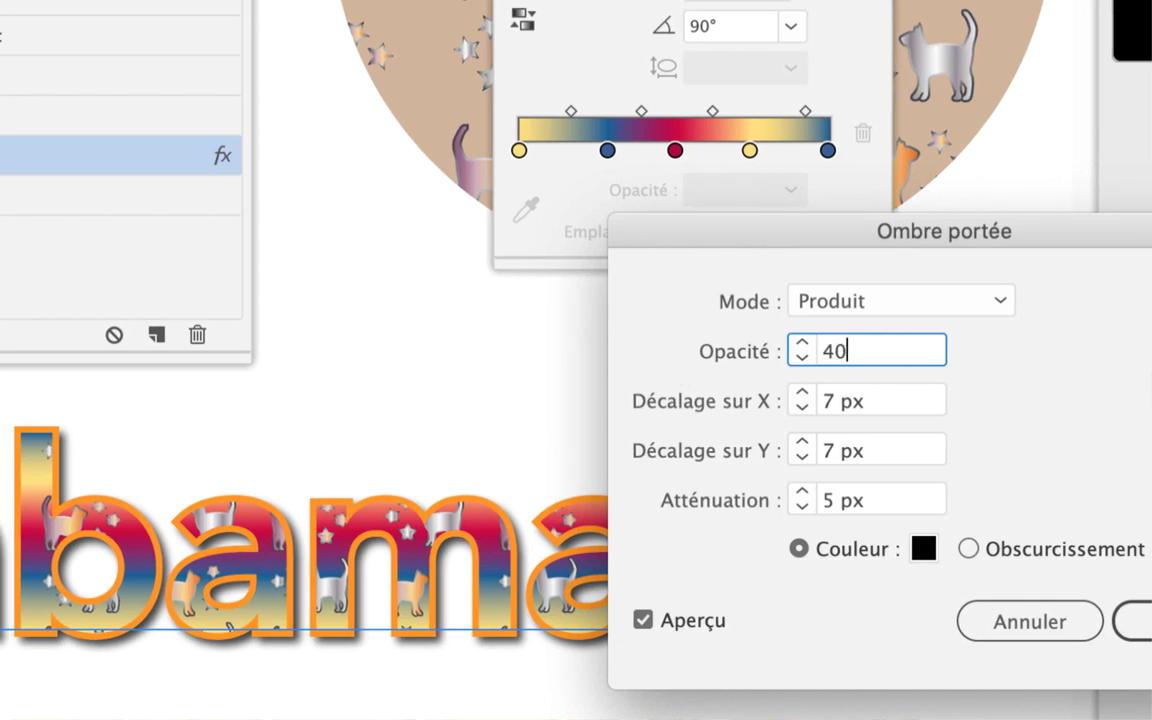
key("Tab")
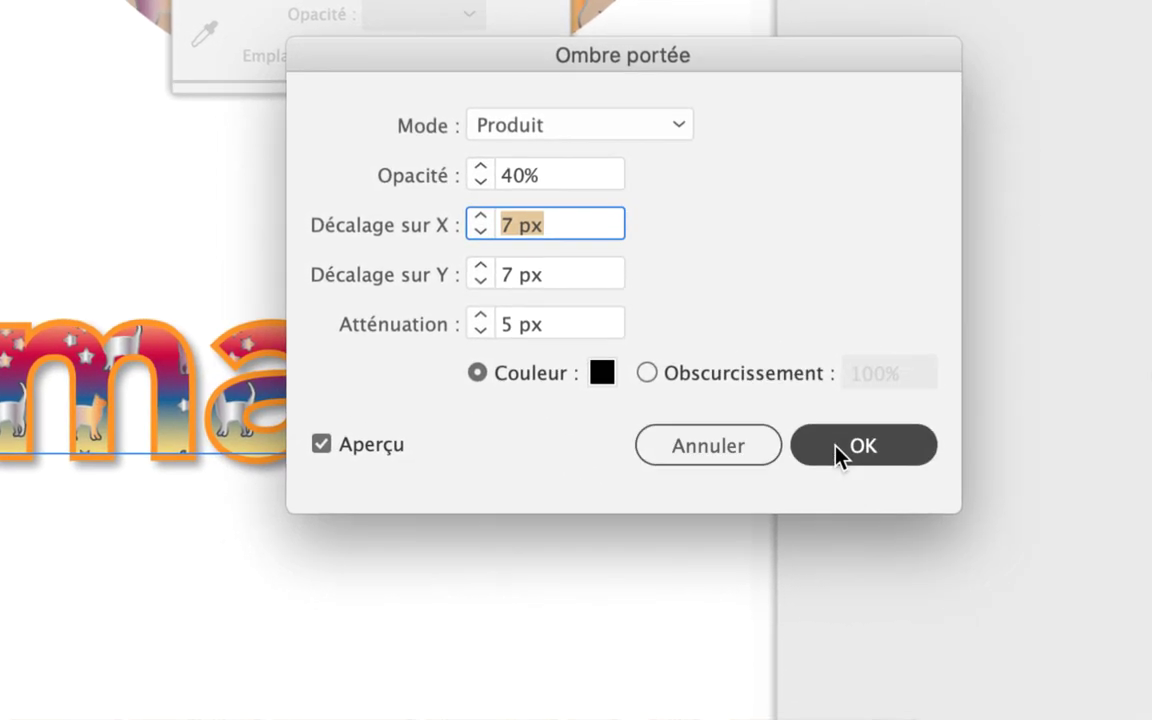
left_click(838, 455)
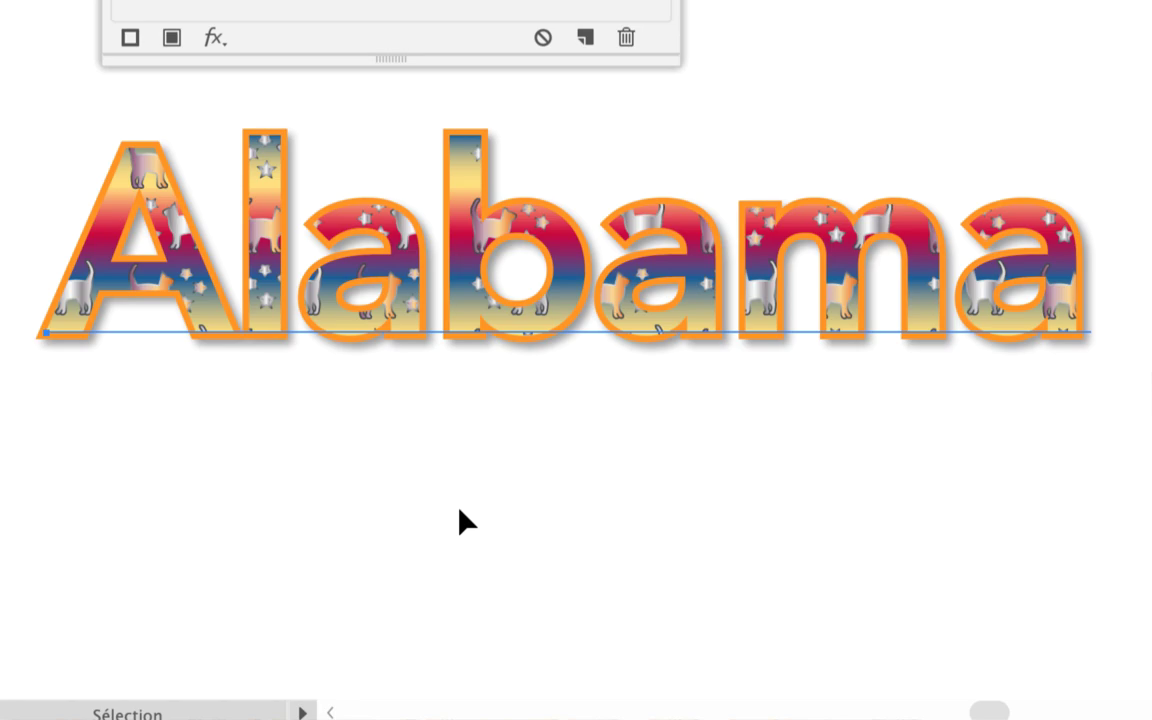
Deselect the text and start Enregistrer sous with the file name changed to 'introduction à AI - 06.ai'.
left_click(460, 512)
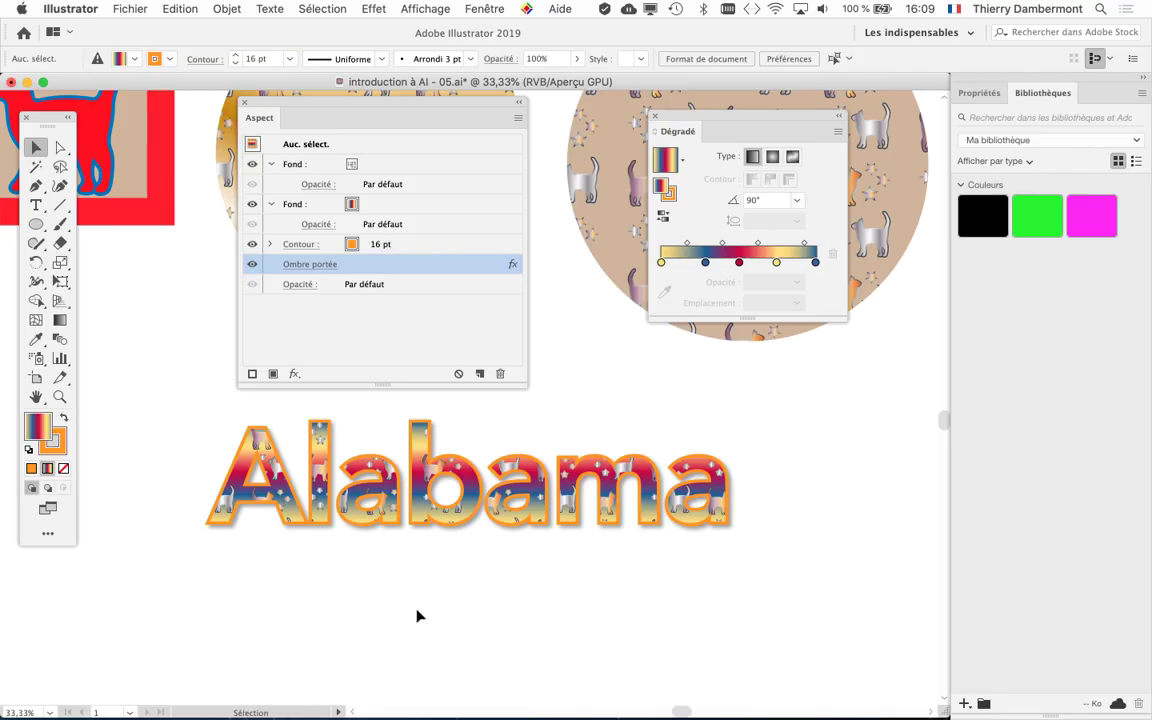
left_click(130, 9)
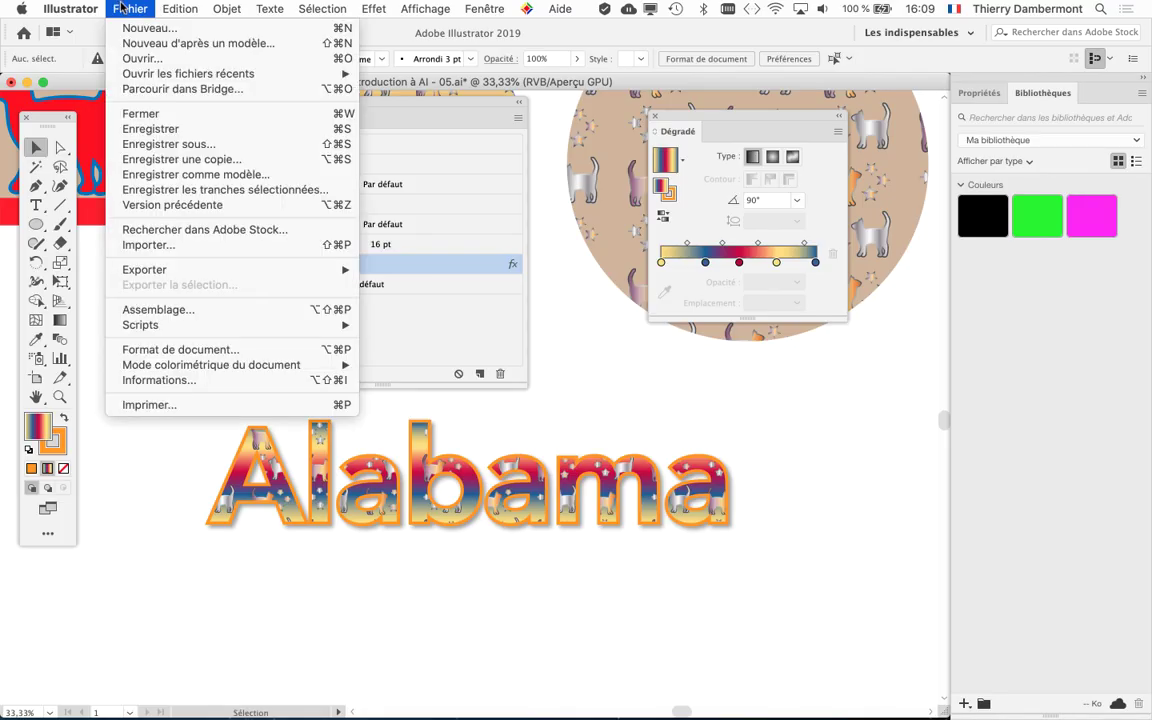
left_click(172, 144)
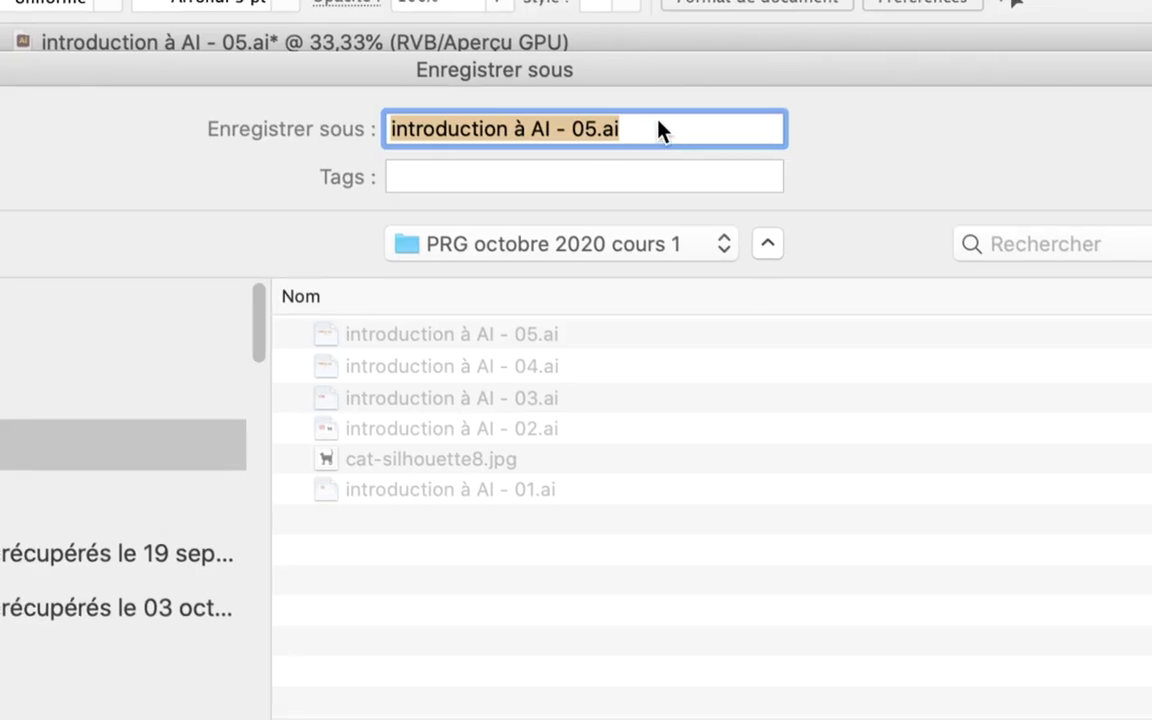
left_click(627, 127)
key("shift+Left")
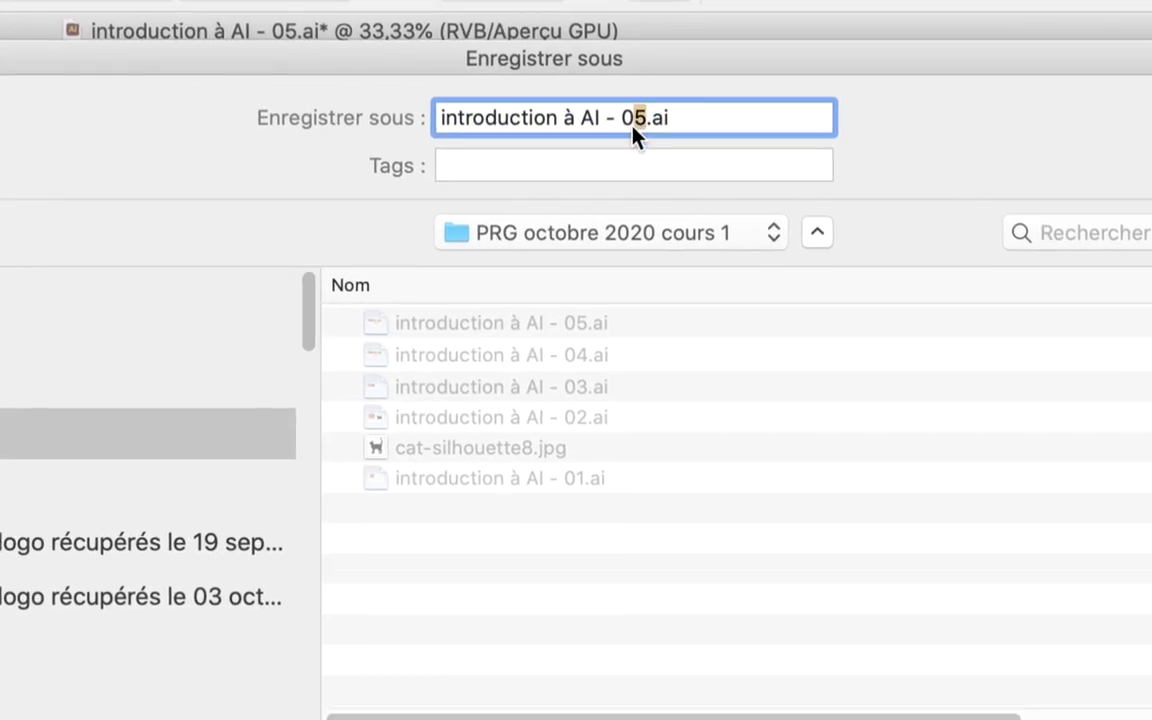
type("6")
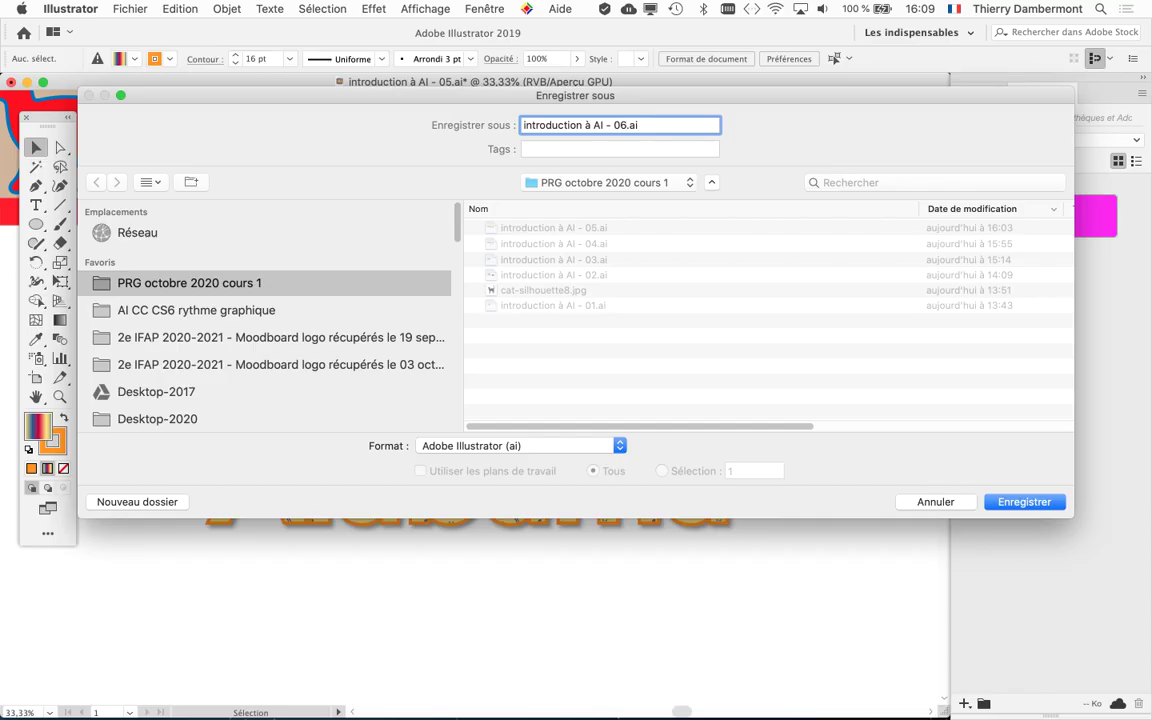